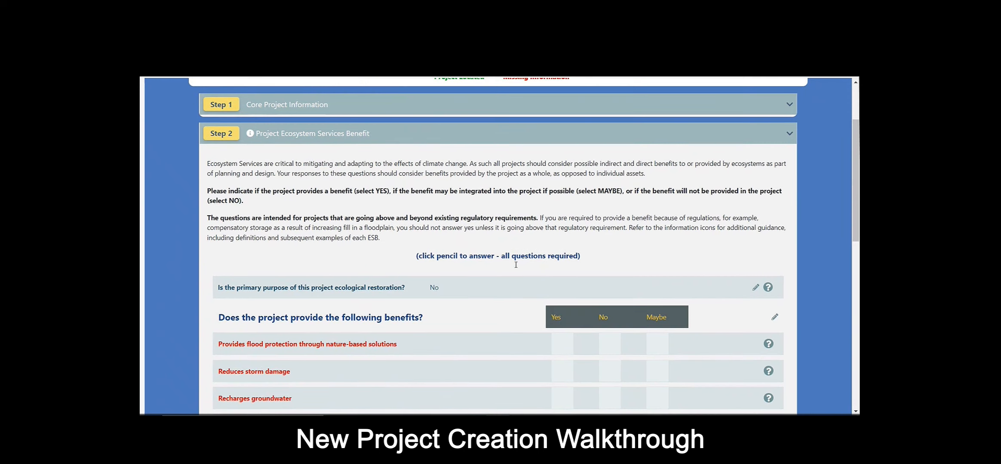
Step: Check the ecosystem services questions and the ecological restoration guidance, and save No as the answer for the project's primary purpose
scroll(516, 267, down, 9)
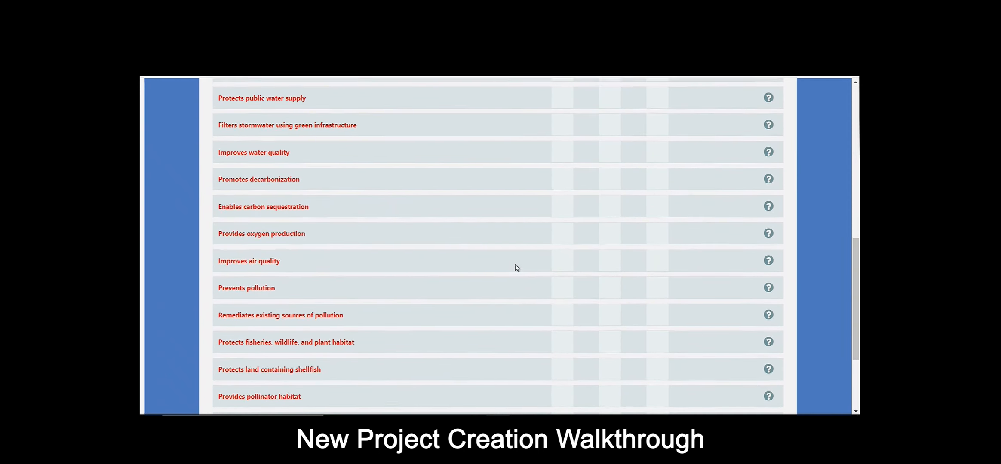
scroll(516, 267, up, 9)
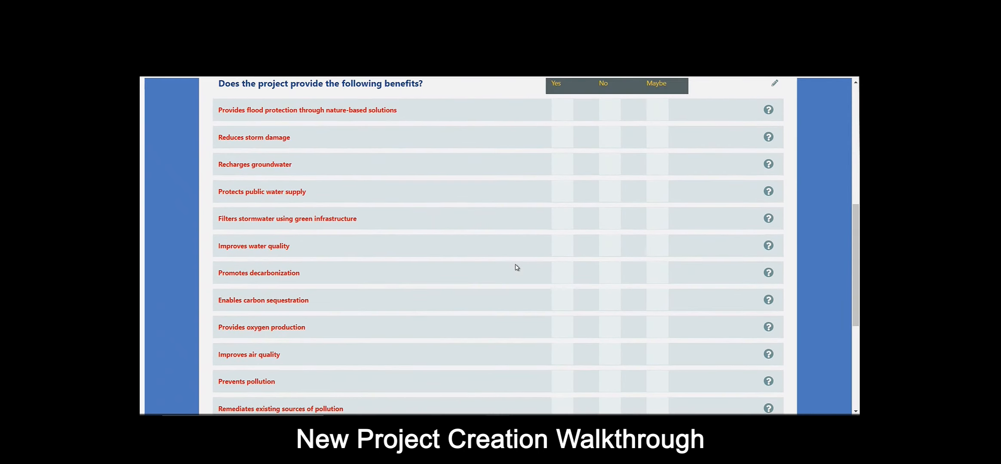
scroll(515, 270, up, 1)
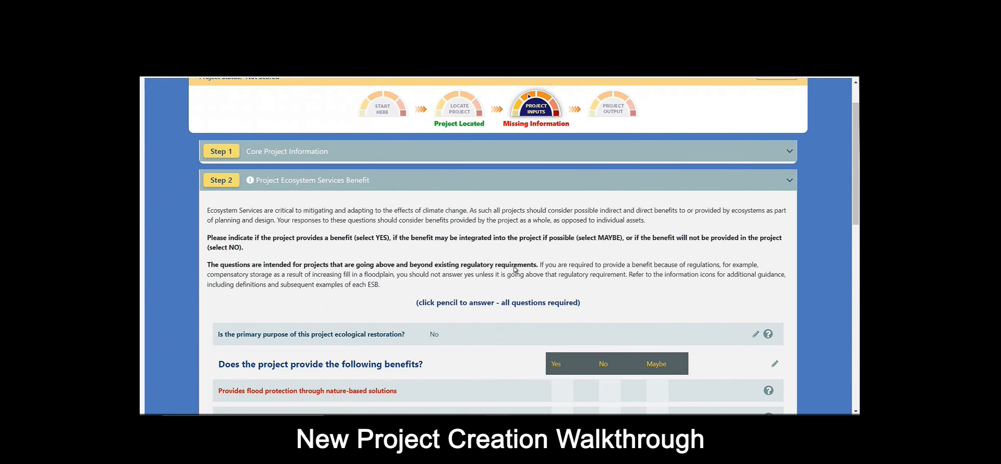
scroll(515, 267, up, 1)
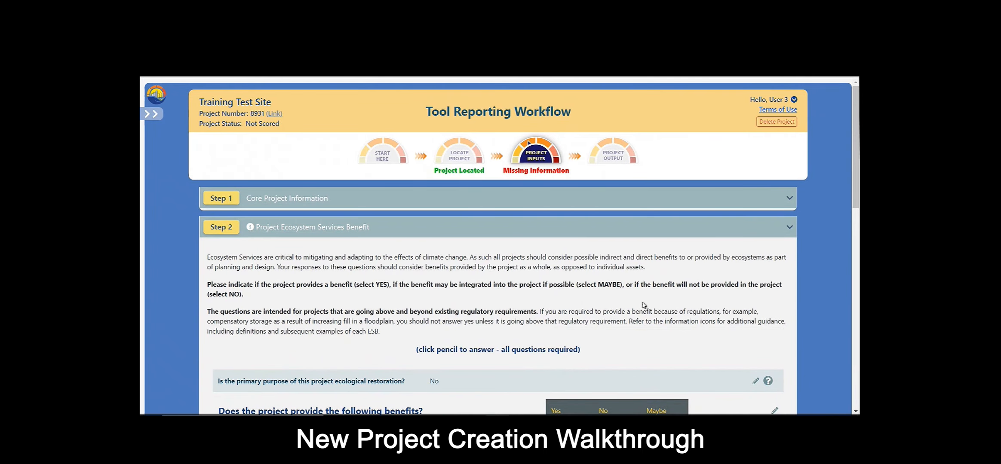
scroll(658, 314, down, 2)
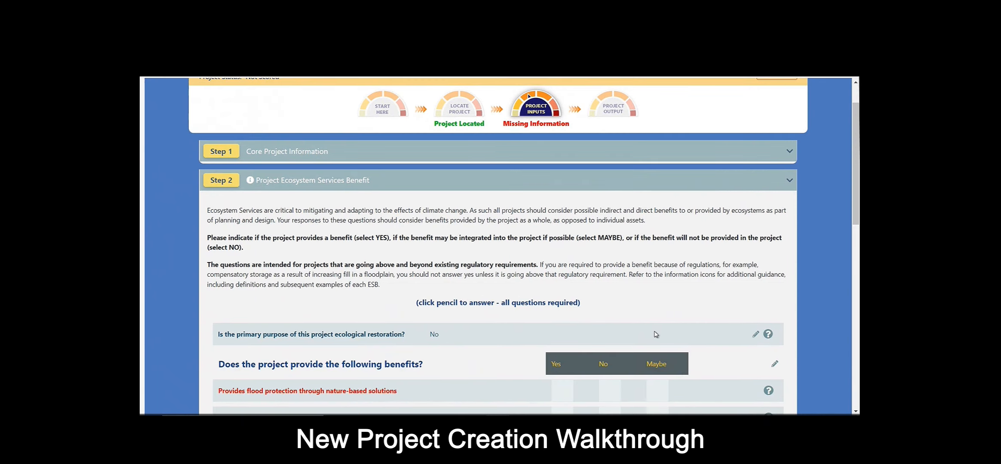
click(755, 287)
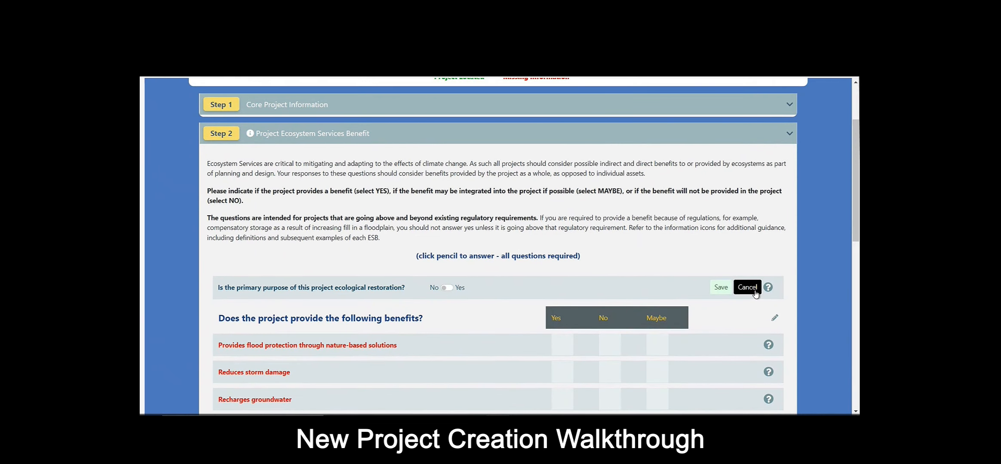
click(768, 288)
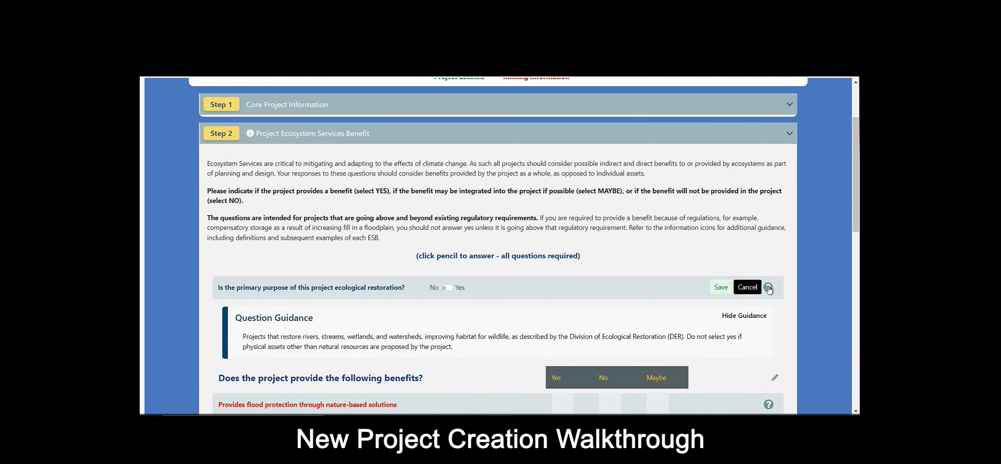
click(729, 287)
click(738, 316)
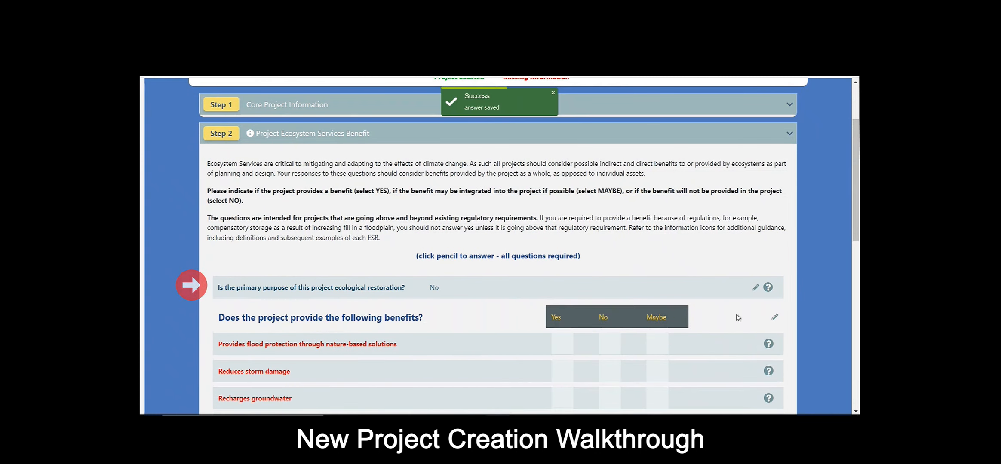
Step: Consult the guidance for the first two benefits, answering Yes for nature-based flood protection and Maybe for reducing storm damage
scroll(809, 238, down, 2)
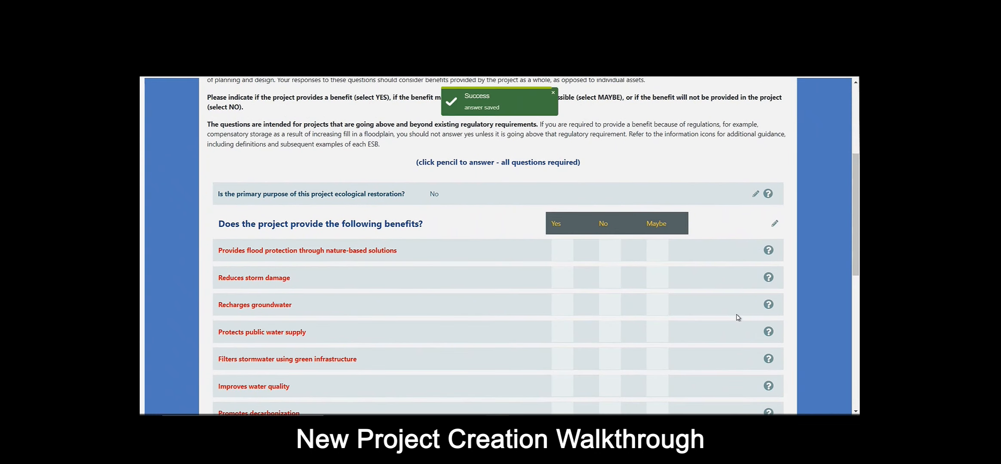
click(774, 224)
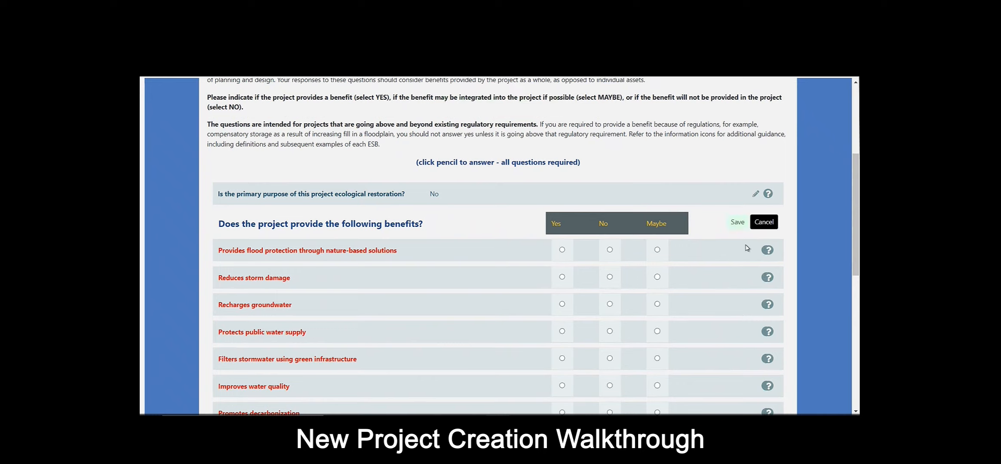
click(767, 252)
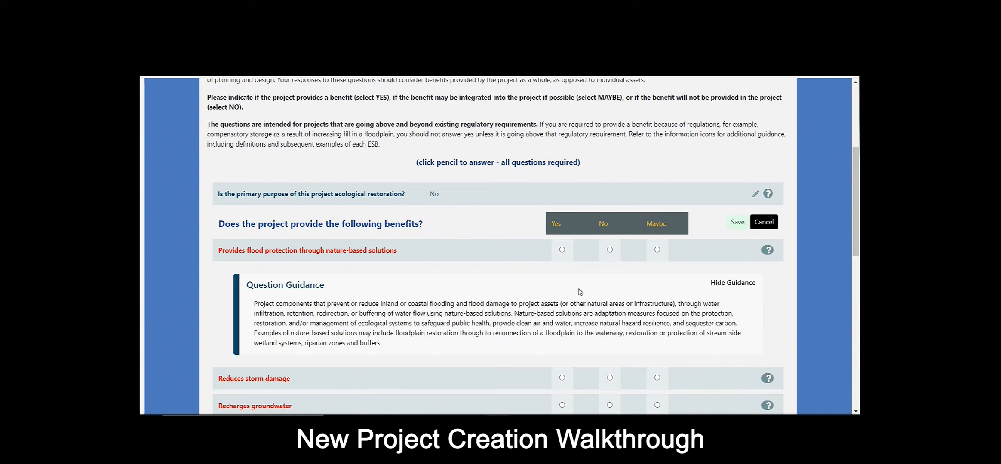
click(562, 250)
click(766, 253)
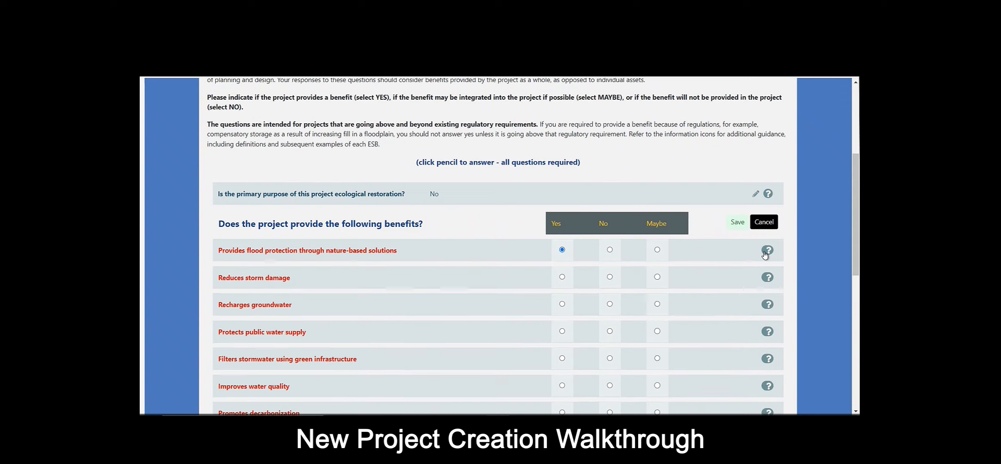
click(767, 278)
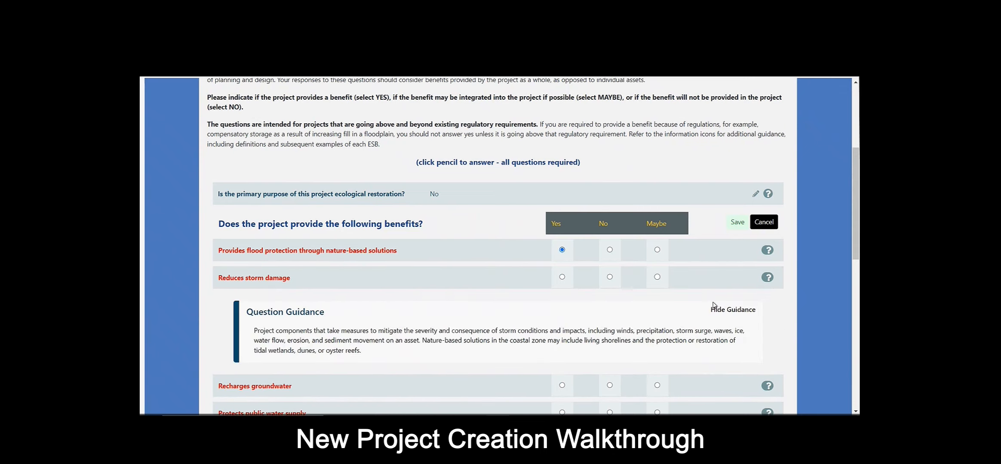
click(657, 277)
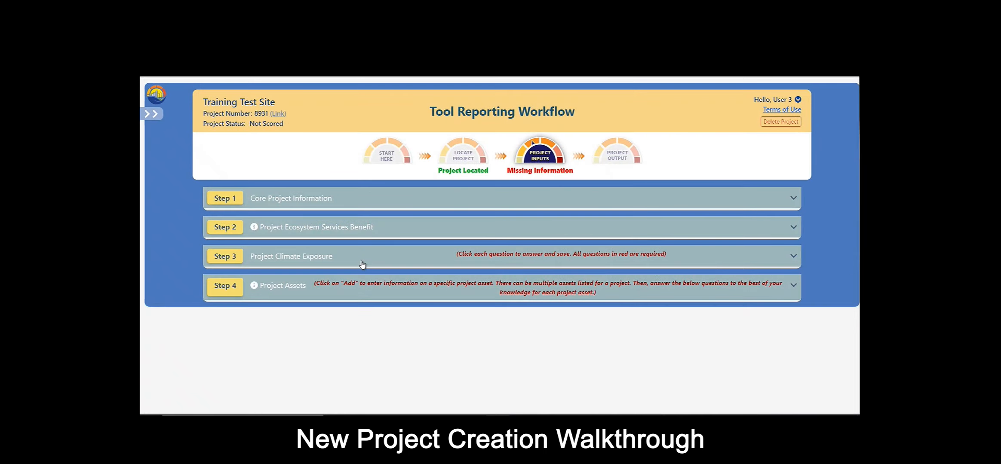
Step: In Project Climate Exposure, consult the coastal flooding history guidance and save Unsure as the answer
click(378, 259)
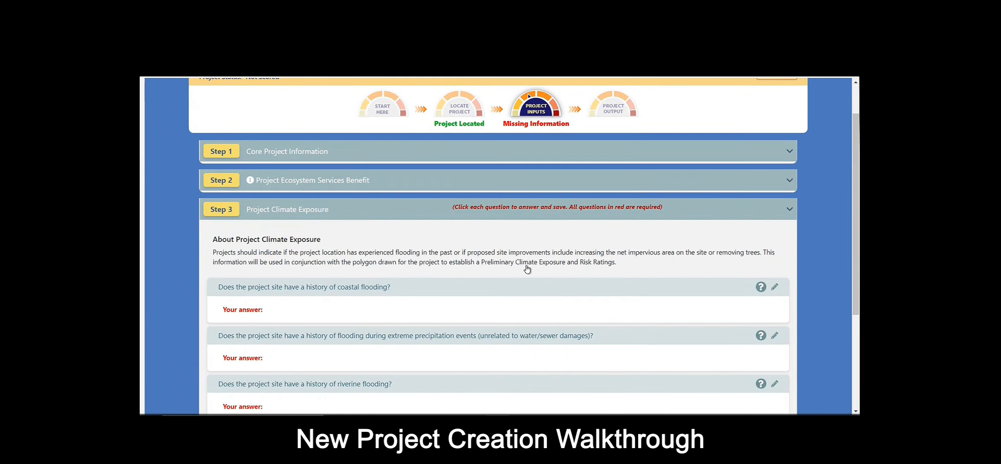
scroll(527, 267, down, 1)
scroll(532, 264, down, 1)
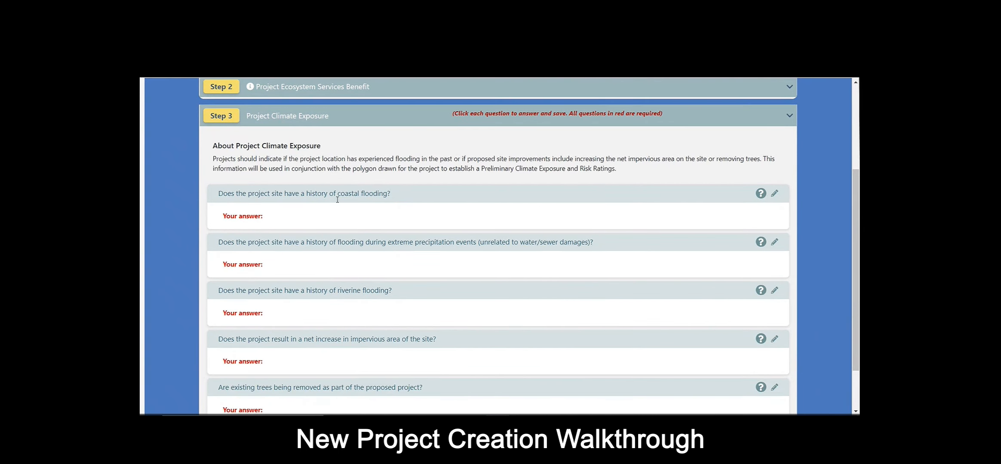
scroll(453, 345, down, 1)
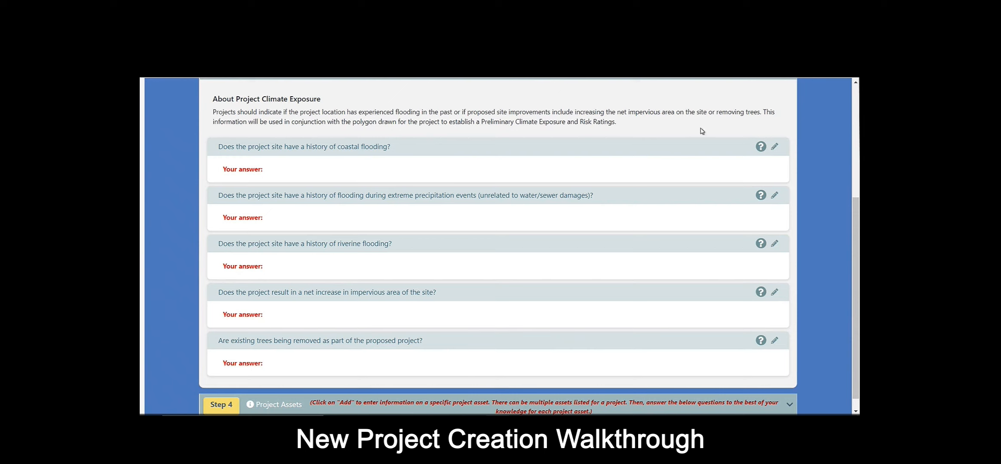
click(760, 148)
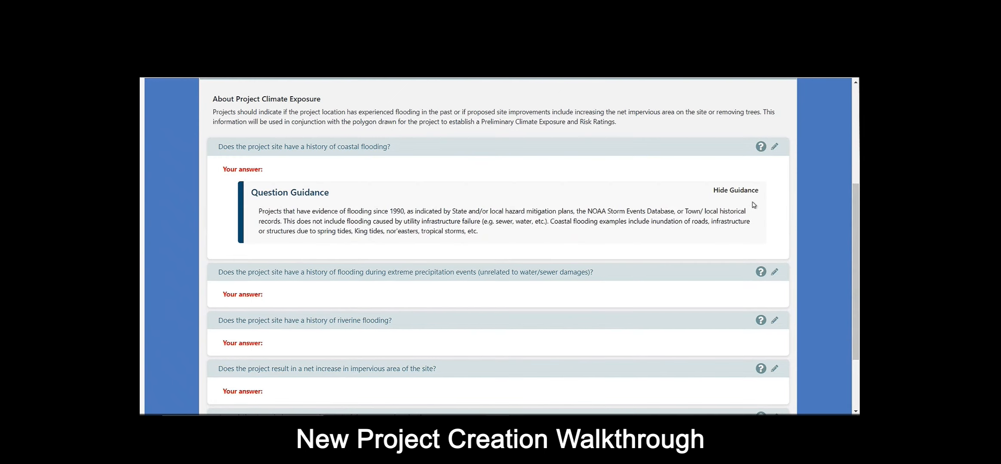
click(773, 148)
click(319, 173)
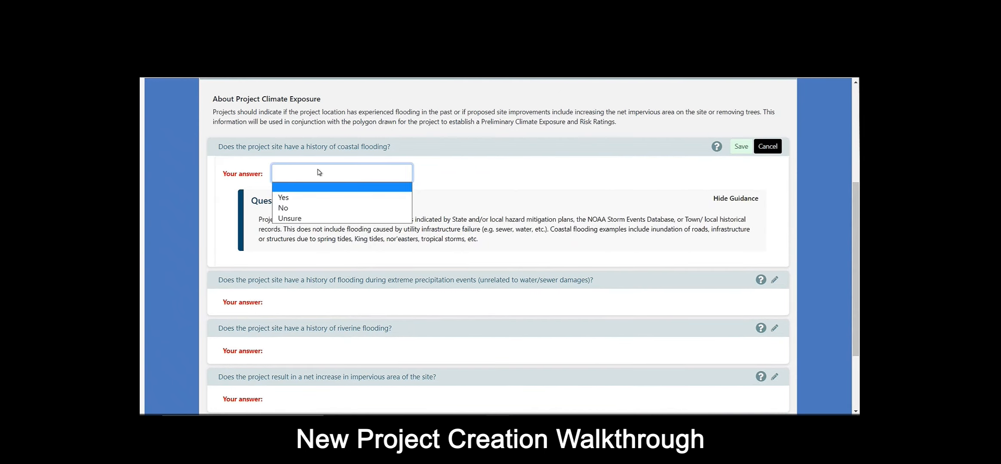
click(312, 220)
click(736, 147)
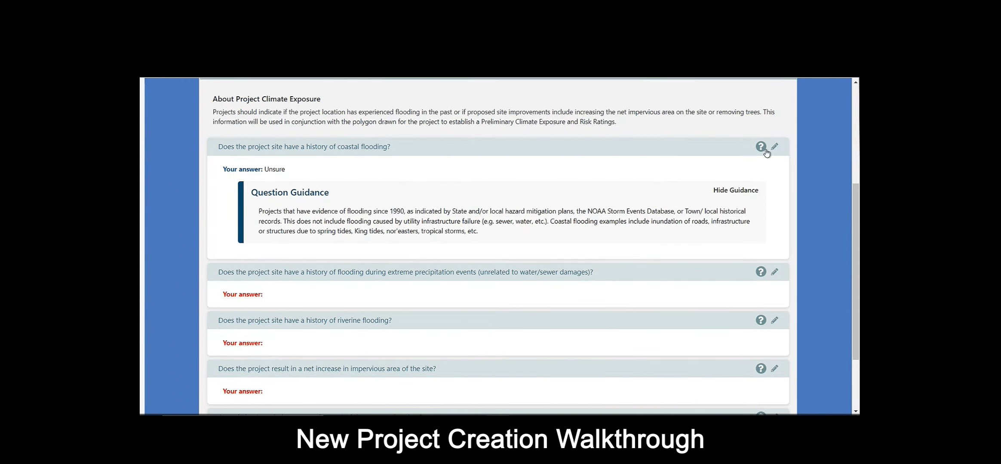
click(746, 192)
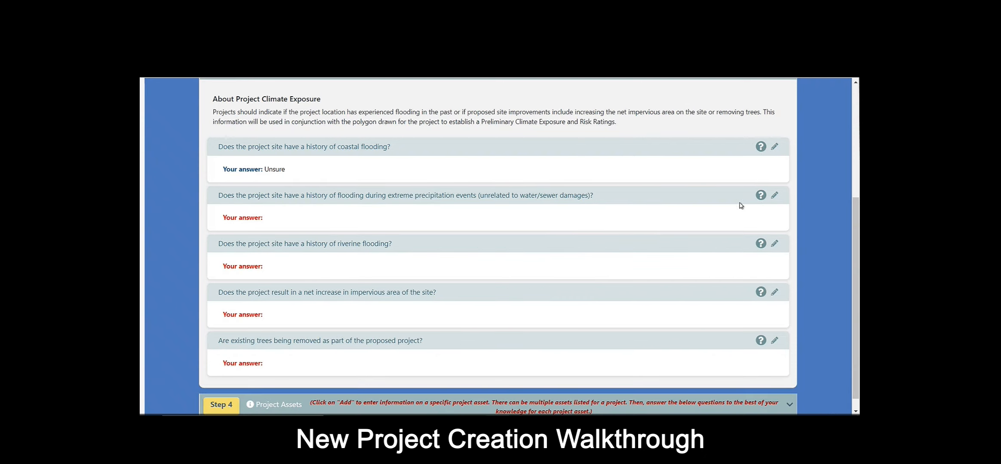
Step: Open the question on net increase in impervious area for answering and read its guidance
click(774, 294)
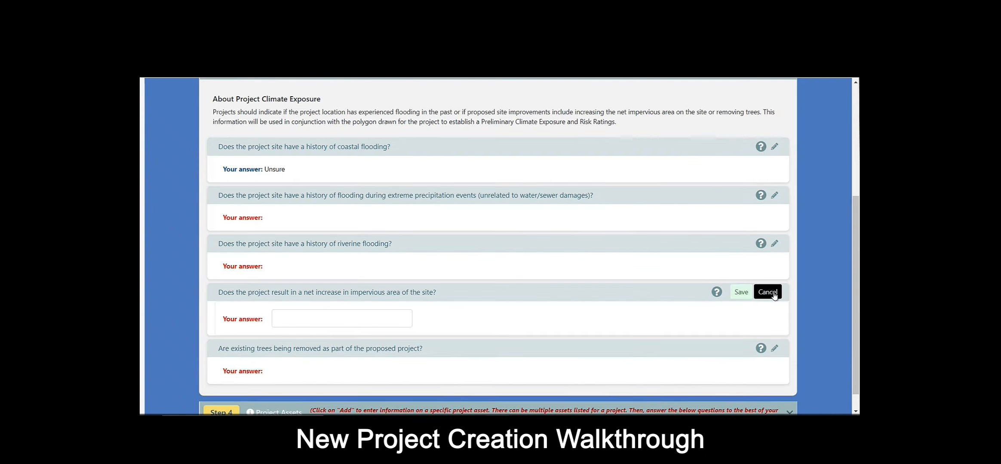
click(716, 293)
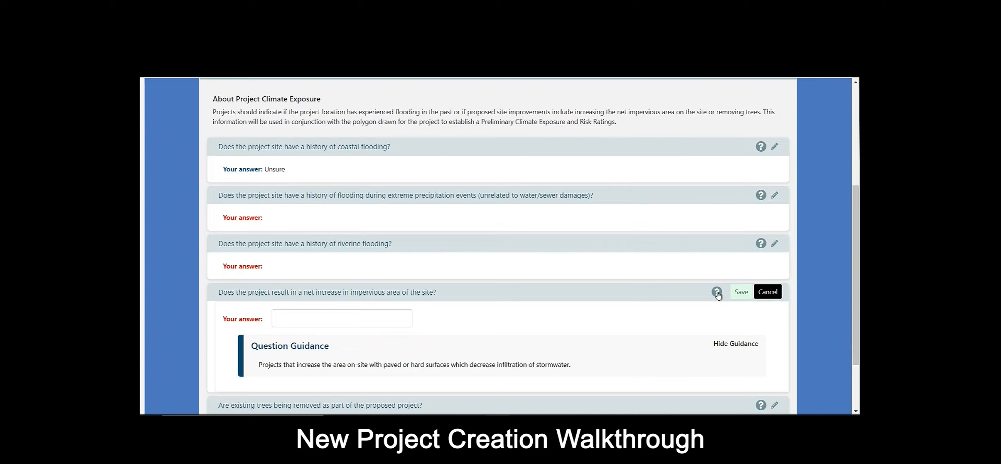
click(716, 292)
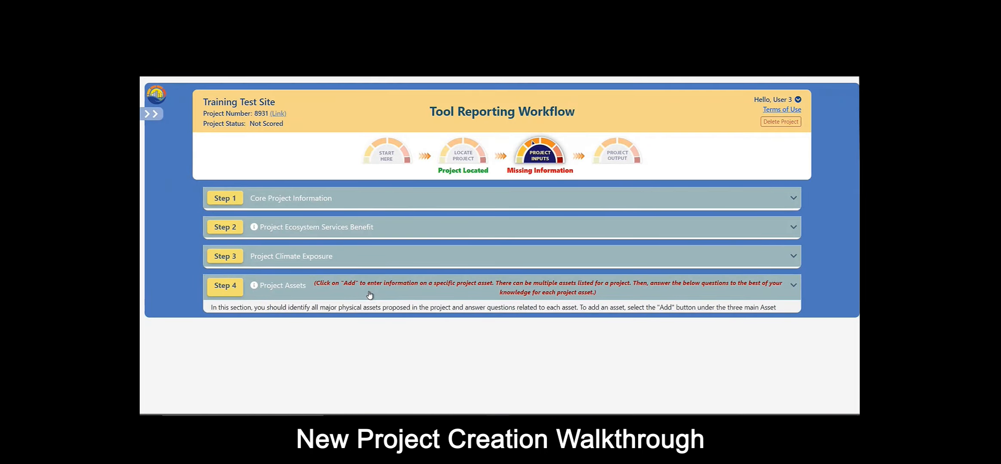
Step: Under Project Assets, add one Building/Facility asset, one Infrastructure asset and one Natural Resources asset
scroll(369, 295, down, 3)
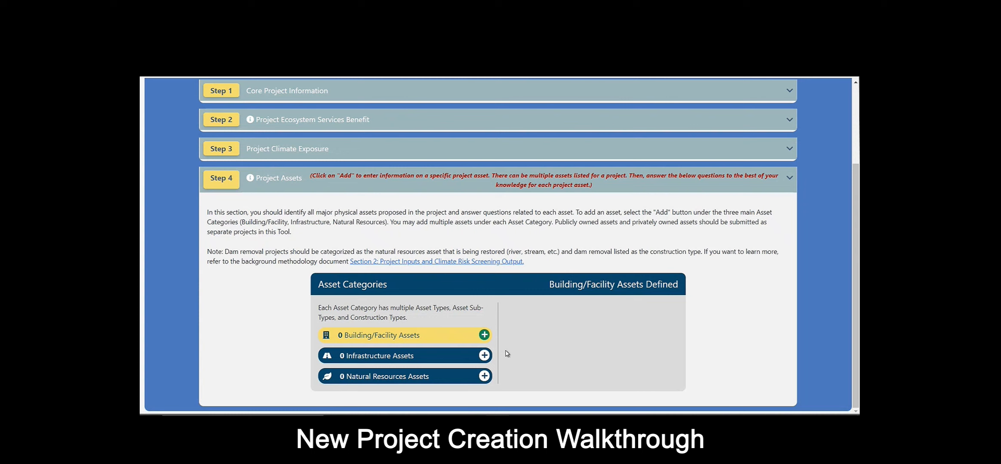
click(485, 335)
scroll(587, 317, down, 3)
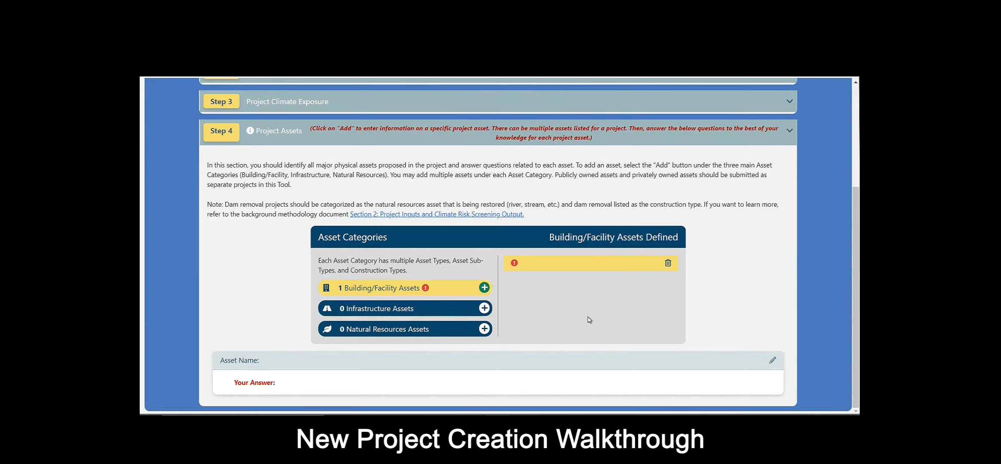
click(484, 308)
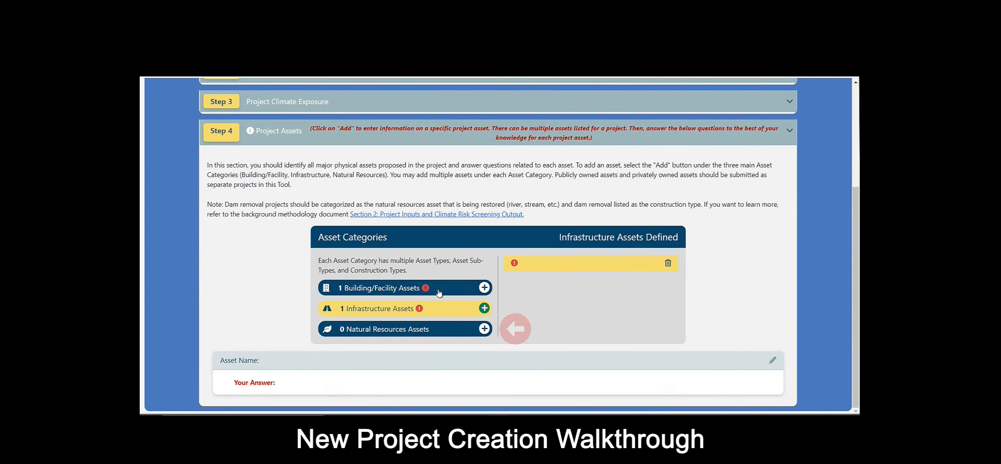
click(484, 329)
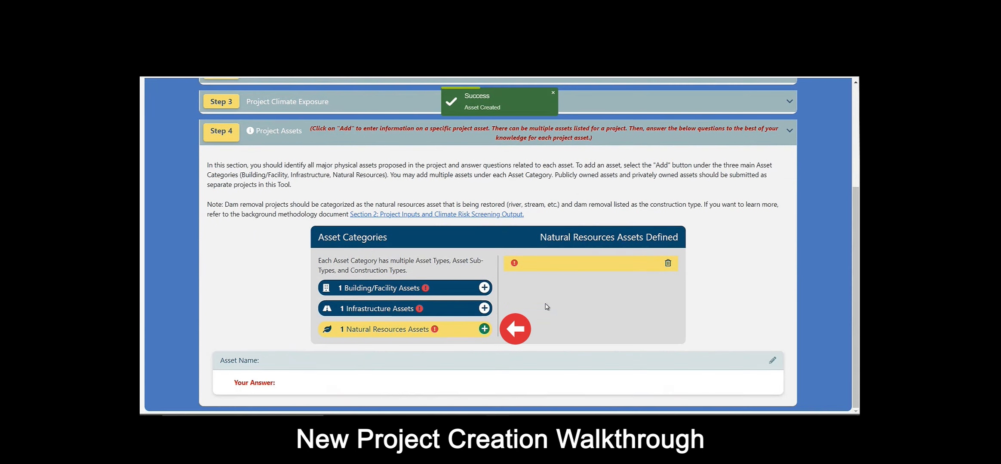
Step: Show the Building/Facility assets and inspect the warning marker on the unnamed asset
click(415, 292)
mouse_move(518, 269)
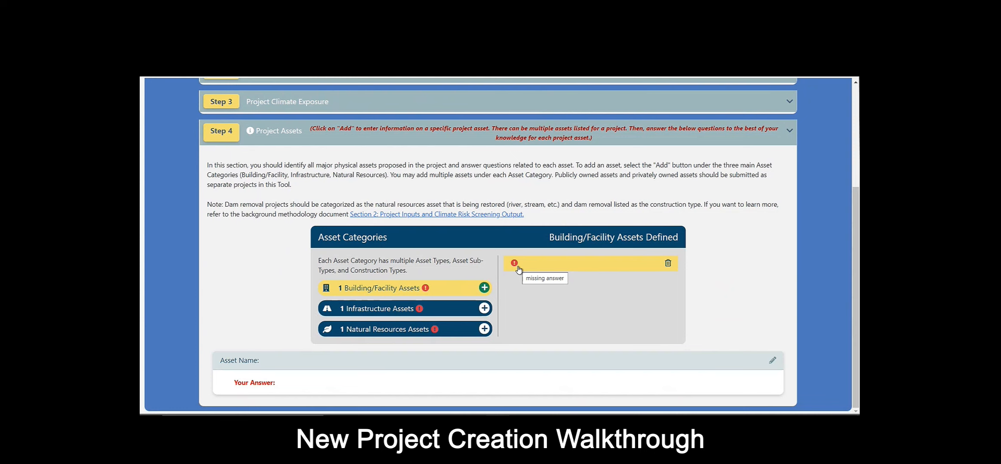
scroll(528, 143, up, 4)
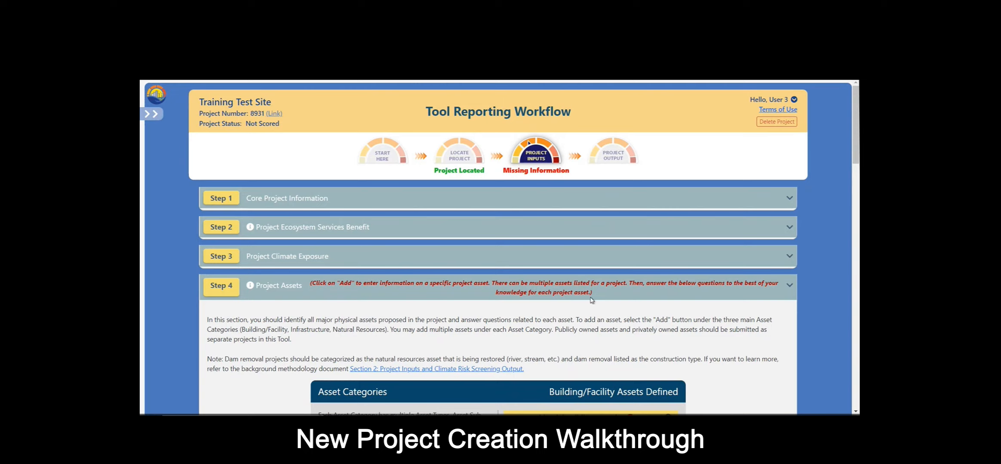
Step: Review the defined assets by viewing Stormwater Lift Station, Green Infrastructure and Piped Stormwater Infrastructure
scroll(596, 313, down, 3)
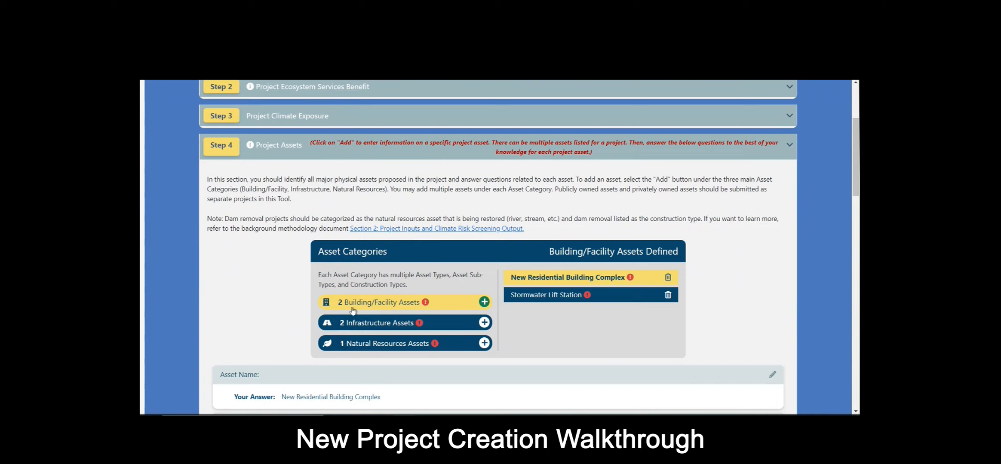
click(564, 299)
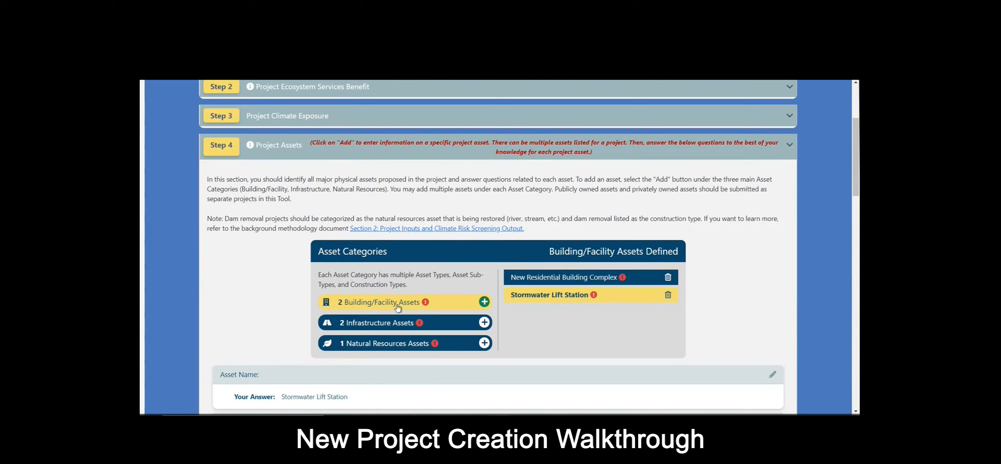
click(398, 326)
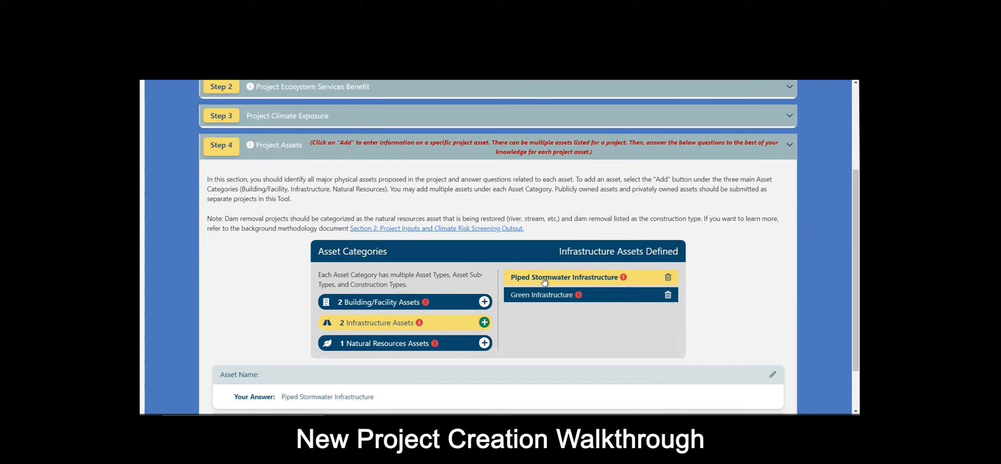
click(546, 300)
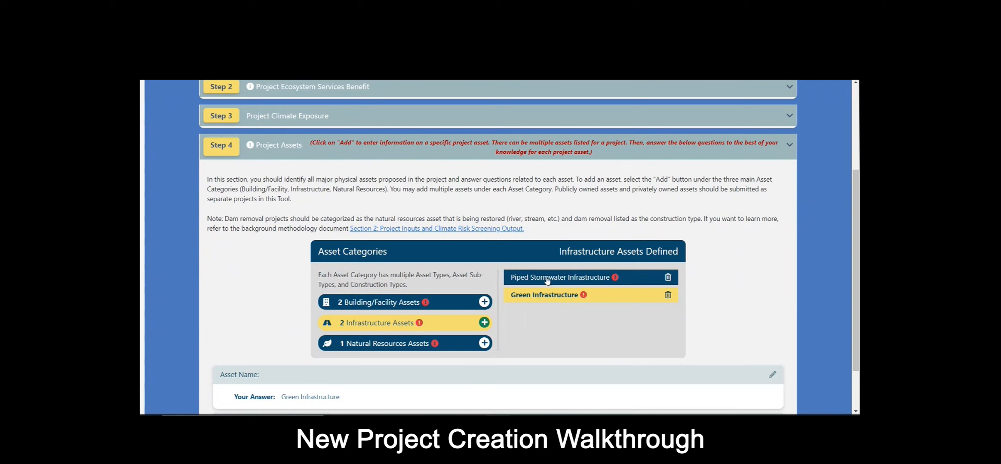
click(547, 281)
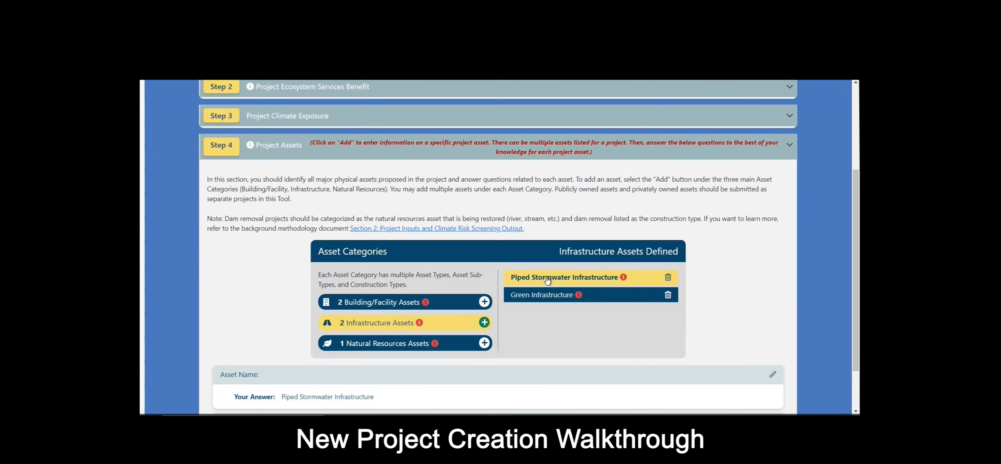
Step: View the Passive Recreation Space natural resources asset and read the guidance on asset types for each asset category
click(409, 344)
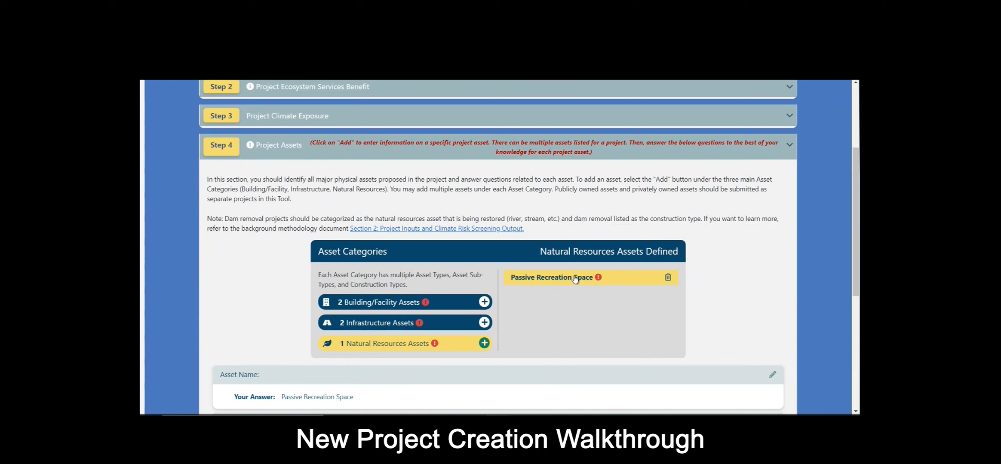
scroll(578, 291, down, 1)
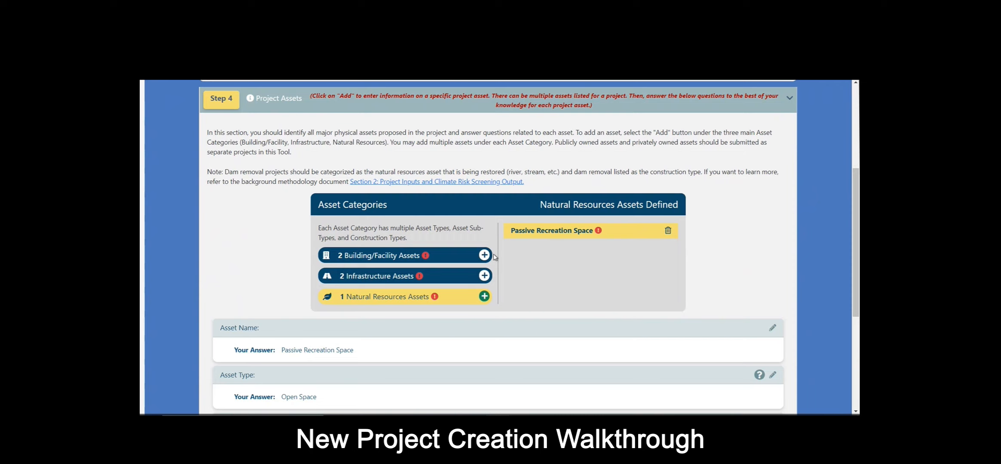
scroll(744, 307, down, 2)
click(759, 281)
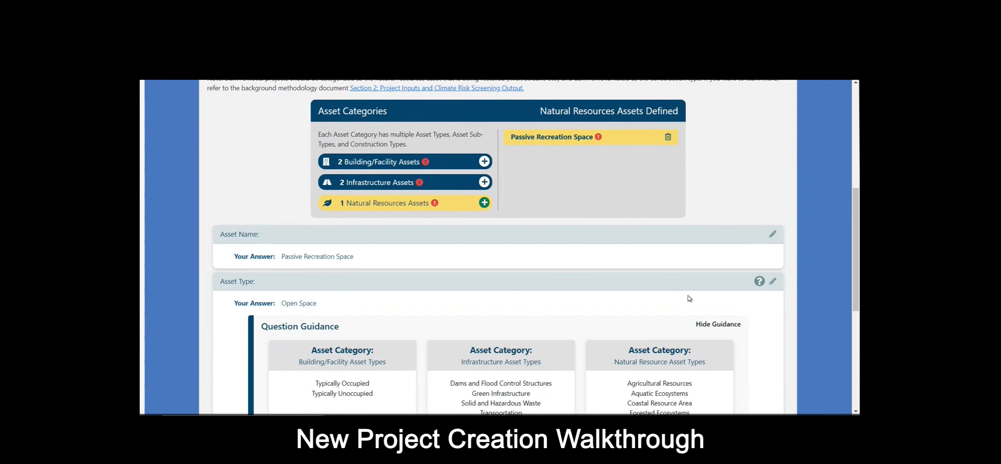
scroll(498, 336, down, 1)
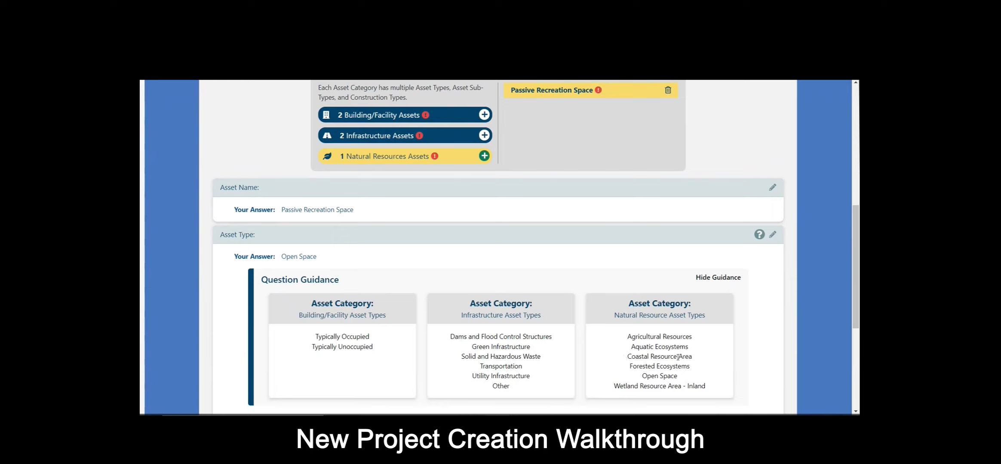
click(759, 236)
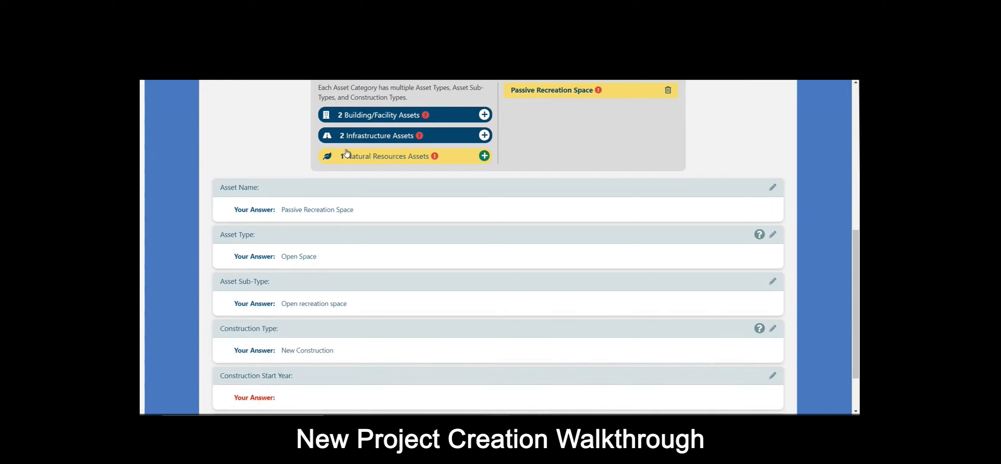
click(759, 235)
scroll(666, 350, down, 2)
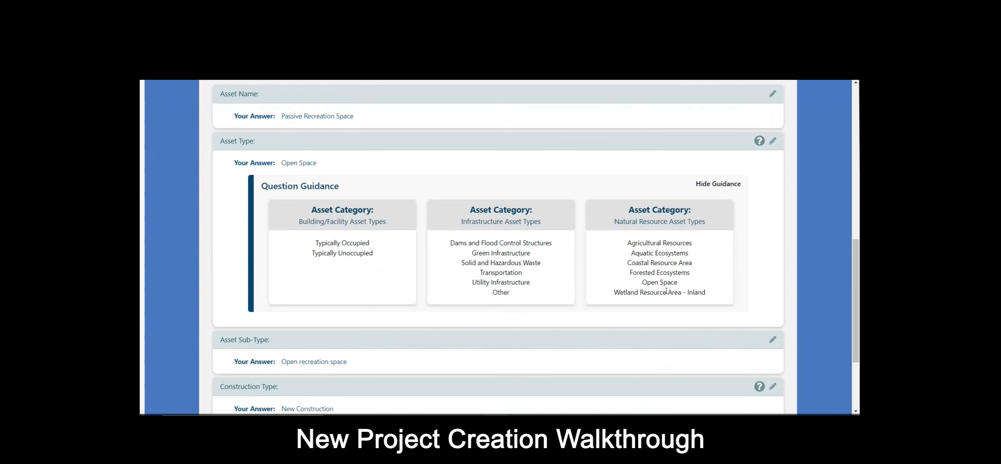
Step: Read the Construction Type guidance for Passive Recreation Space and hide the Asset Type guidance
click(759, 389)
scroll(759, 374, down, 3)
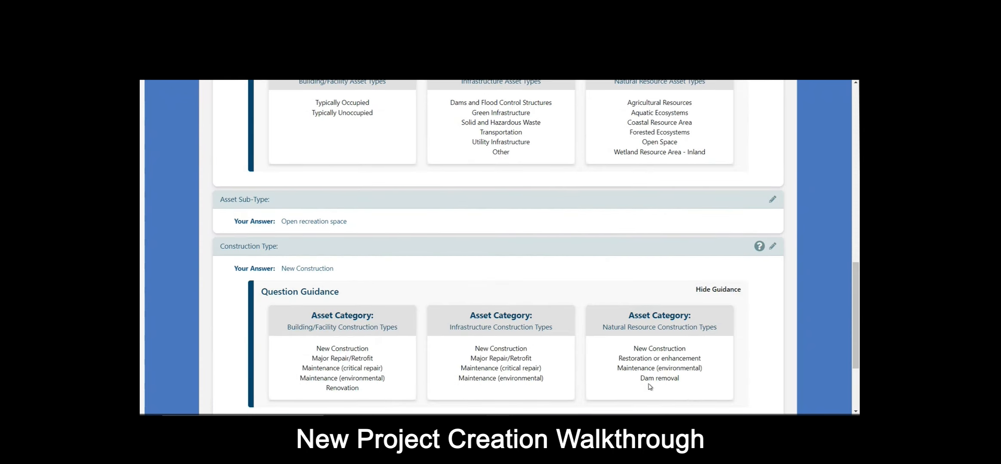
scroll(650, 387, up, 5)
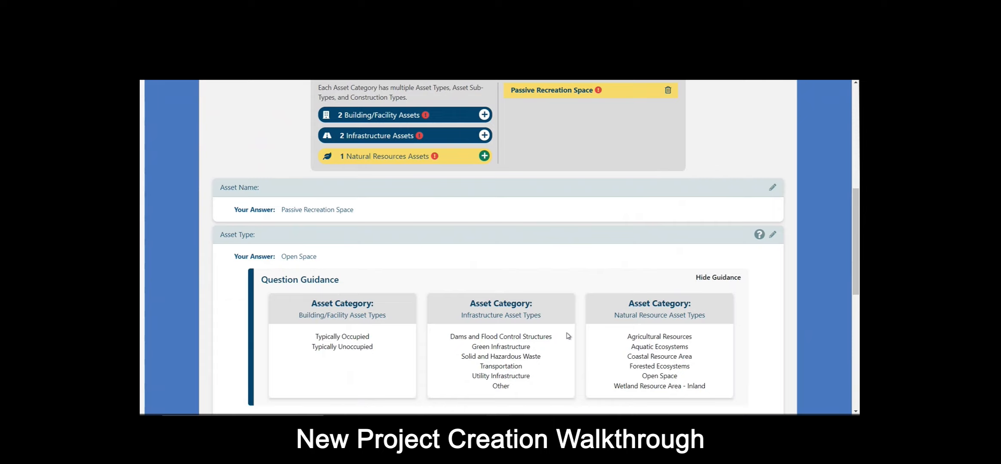
click(759, 234)
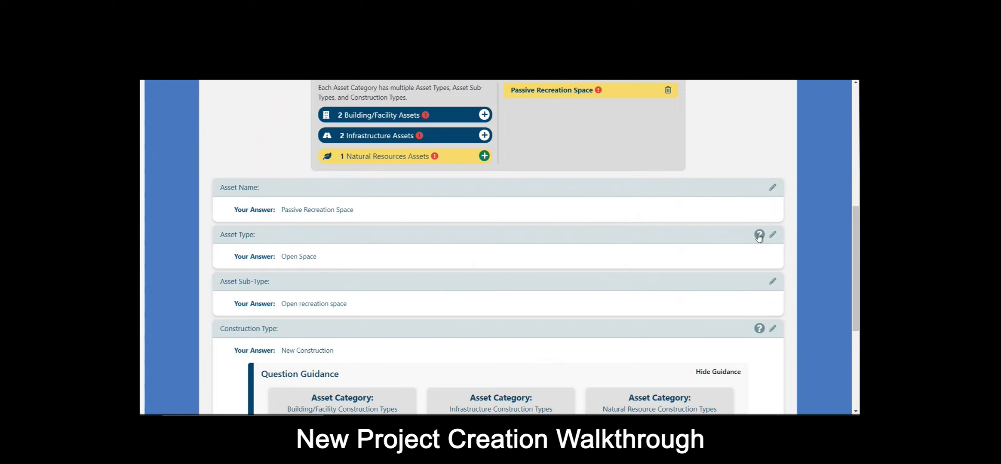
Step: Show the New Residential Building Complex asset and view its Asset Type options without changing them
click(423, 115)
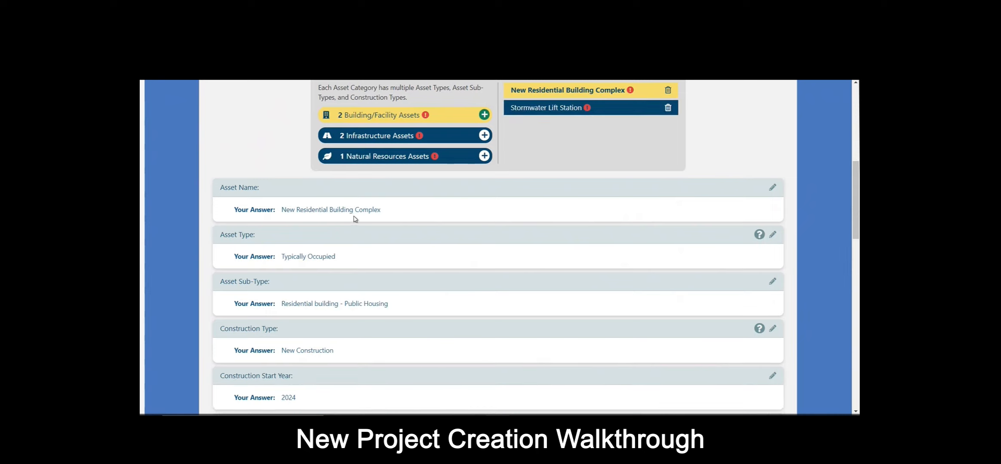
click(772, 235)
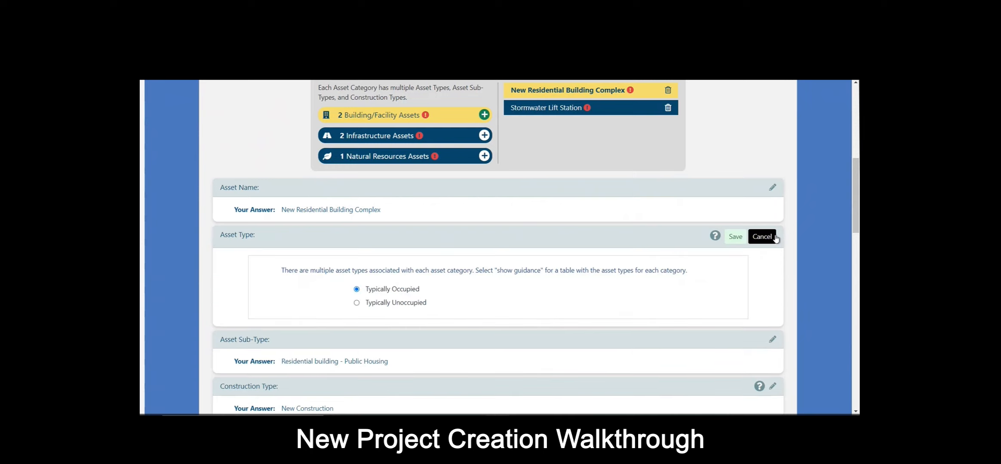
click(775, 238)
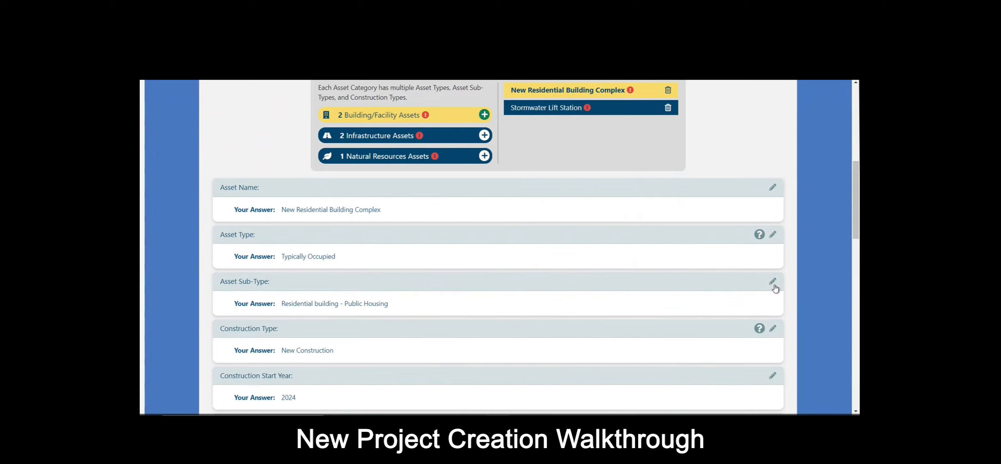
Step: Save New Construction as the building complex's construction type and 2024 as its construction start year
click(773, 329)
scroll(737, 319, down, 2)
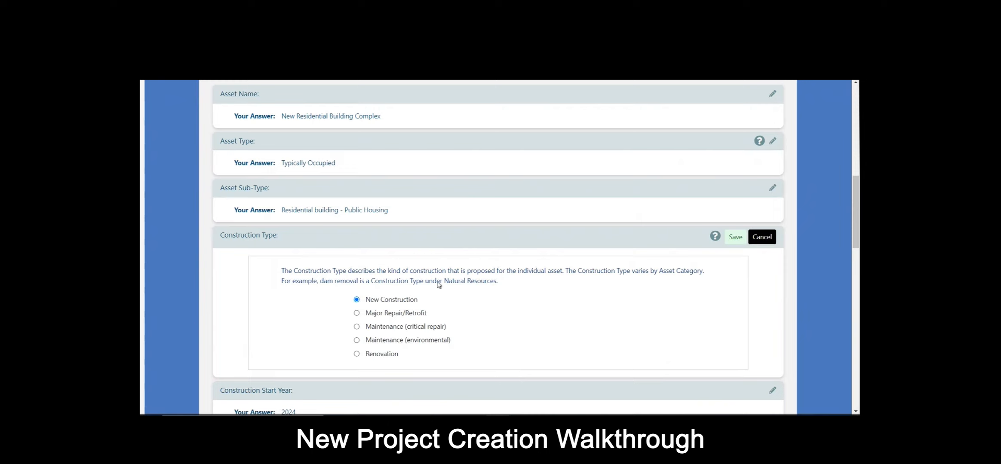
click(733, 238)
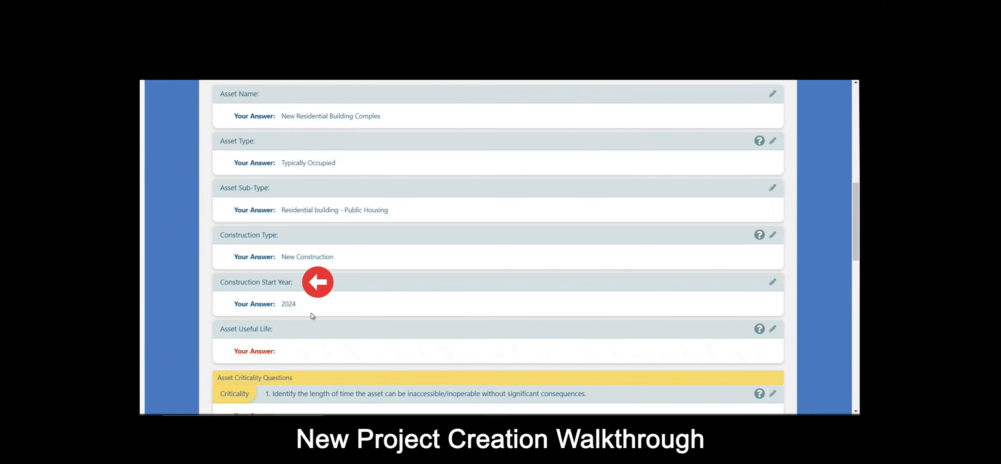
click(772, 283)
scroll(630, 301, down, 1)
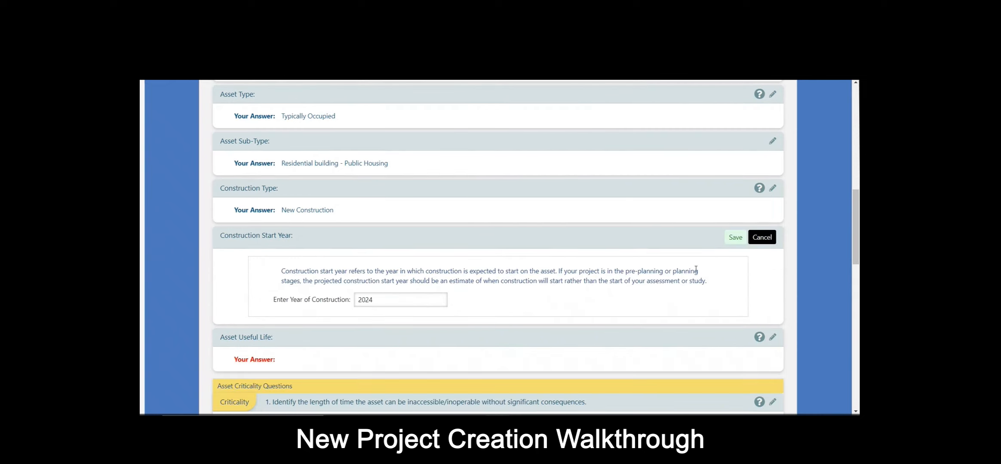
click(737, 237)
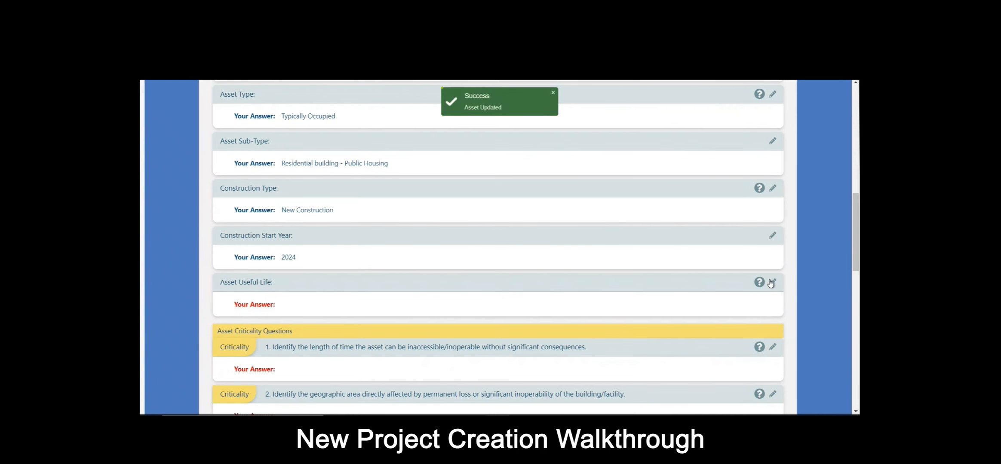
Step: Open the Asset Useful Life question for the building complex and read its guidance table of typical useful lives
click(771, 283)
scroll(752, 283, down, 1)
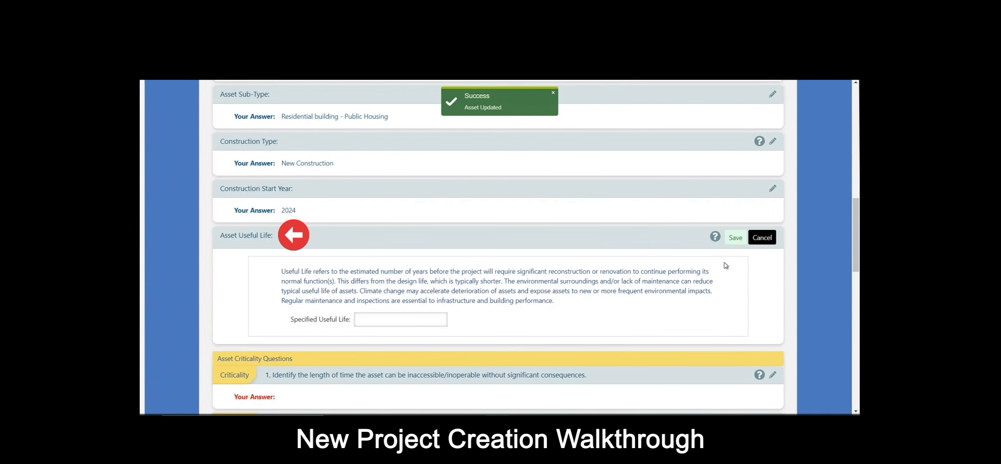
click(714, 237)
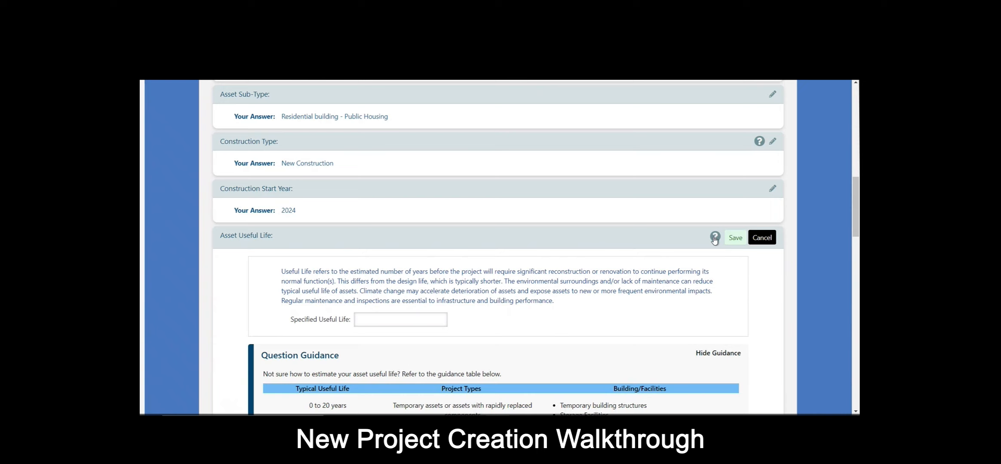
scroll(679, 313, down, 1)
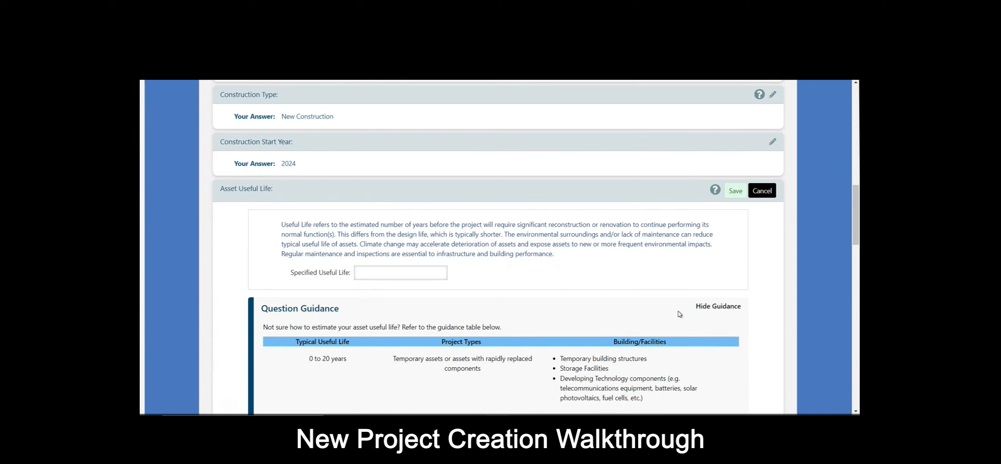
scroll(679, 313, down, 5)
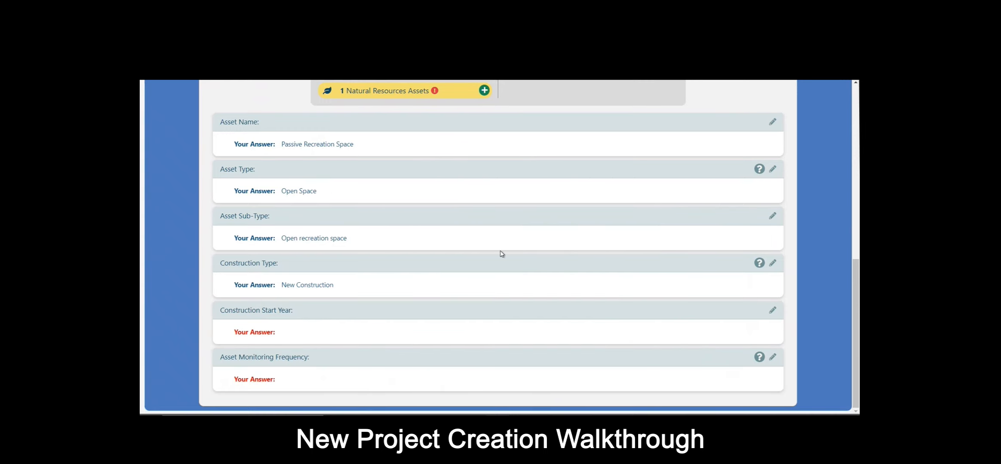
Step: Look through the Asset Criticality Questions of the New Residential Building Complex
scroll(501, 254, up, 5)
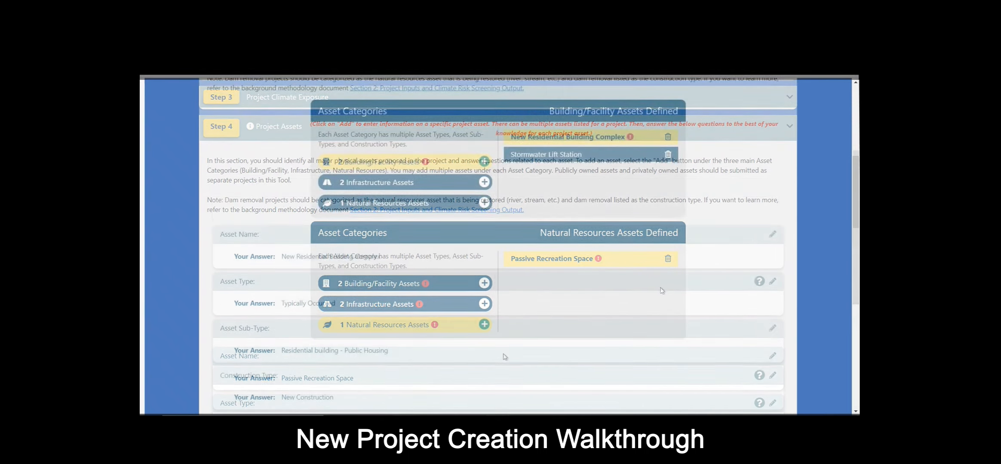
scroll(504, 357, down, 3)
scroll(505, 356, down, 1)
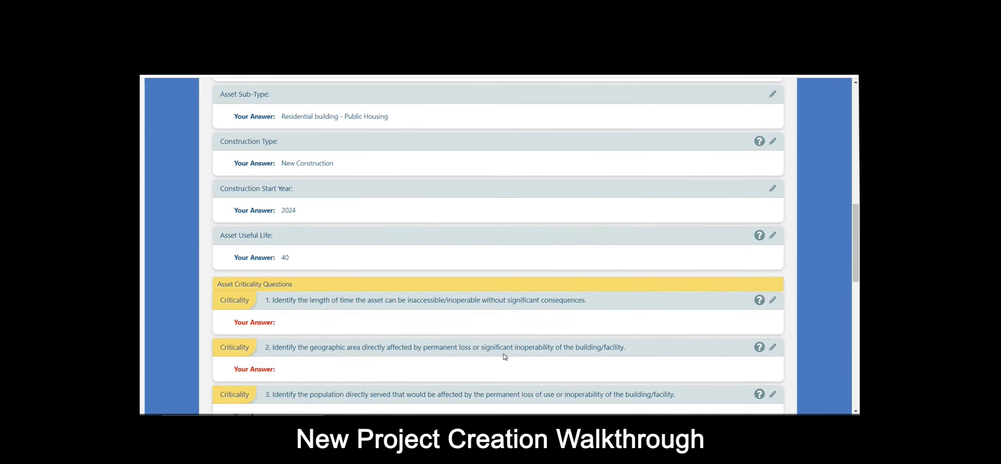
scroll(504, 355, down, 2)
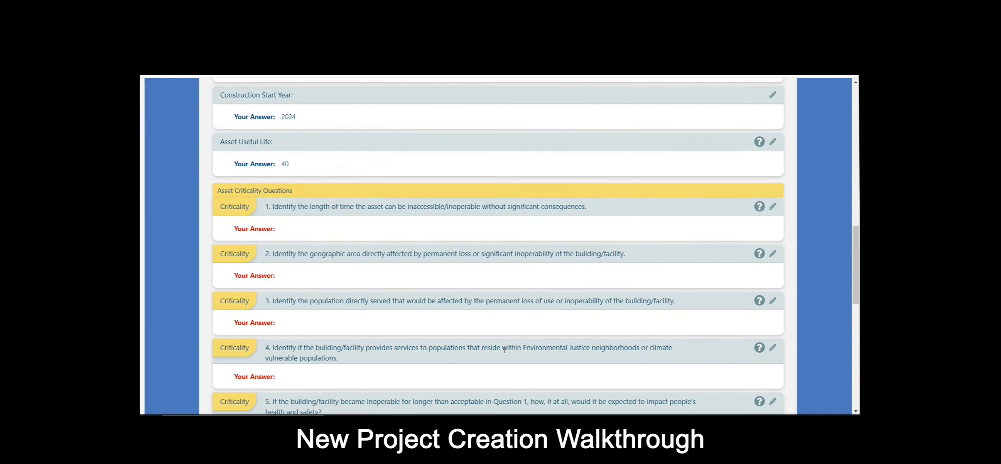
scroll(619, 313, down, 5)
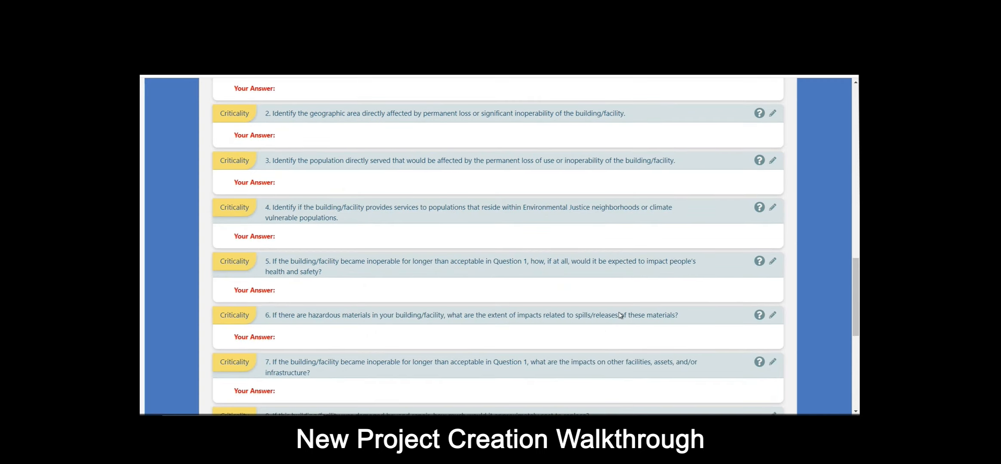
scroll(619, 313, down, 3)
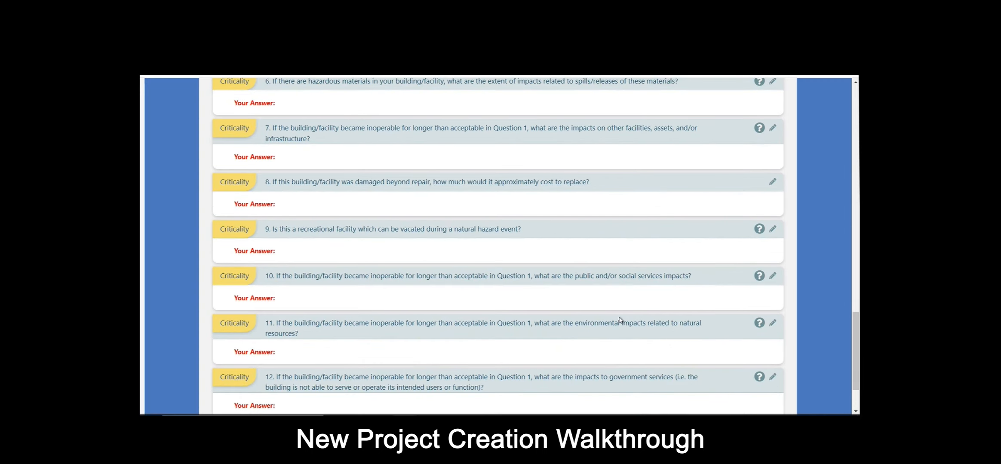
scroll(619, 320, up, 8)
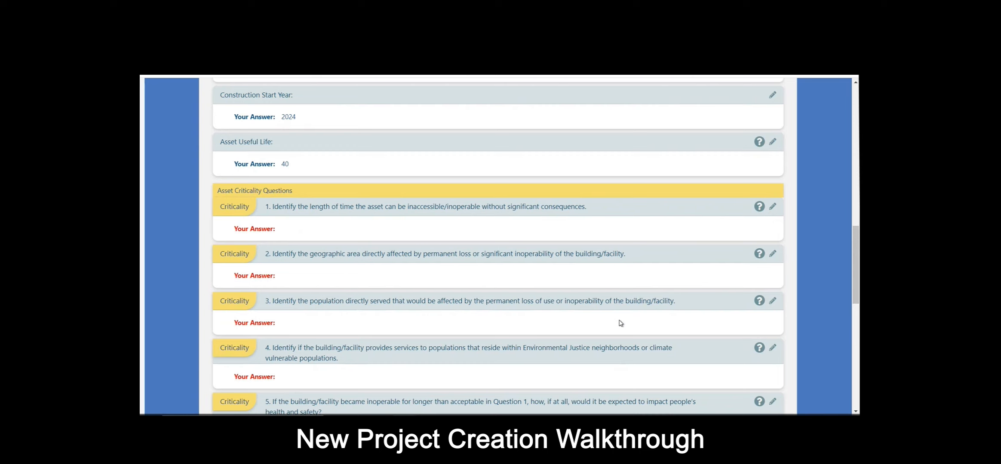
Step: Read the guidance for criticality question 1 and save the answer "Building must be accessible/operable at all times, even during natural hazard event"
click(773, 208)
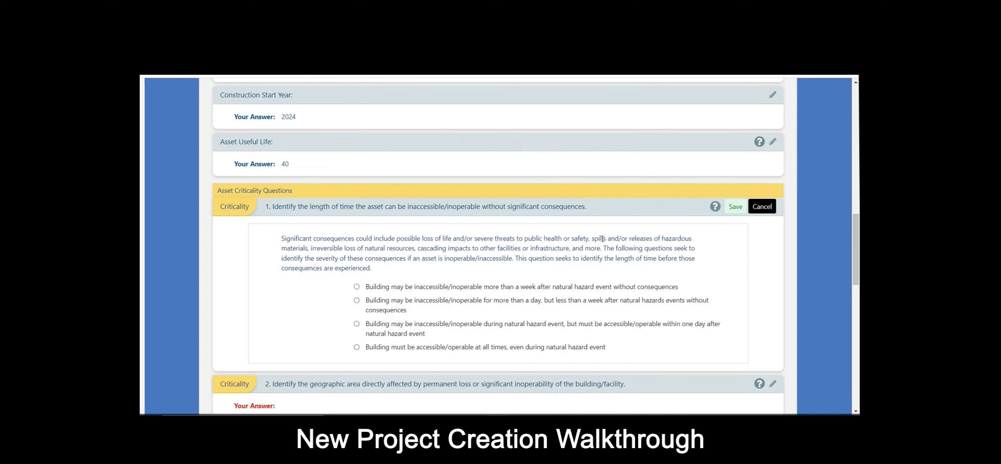
click(715, 207)
scroll(748, 291, down, 1)
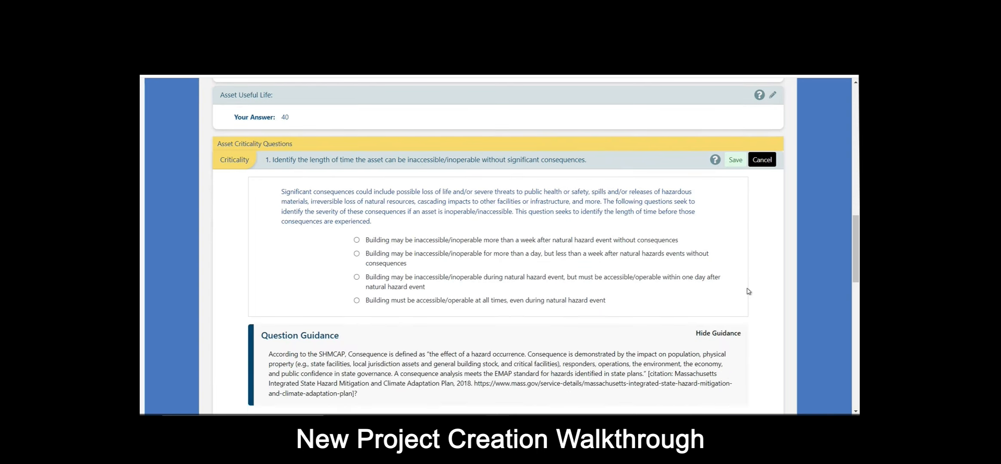
click(717, 336)
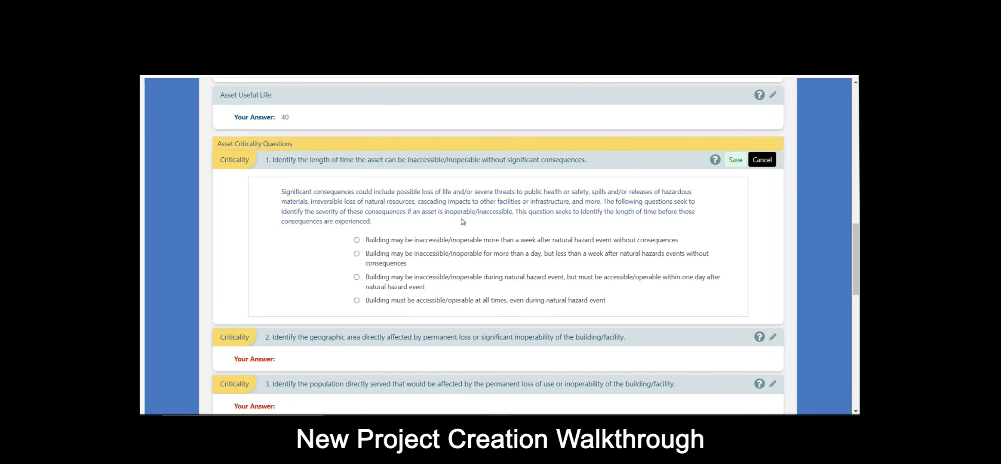
click(356, 301)
click(734, 161)
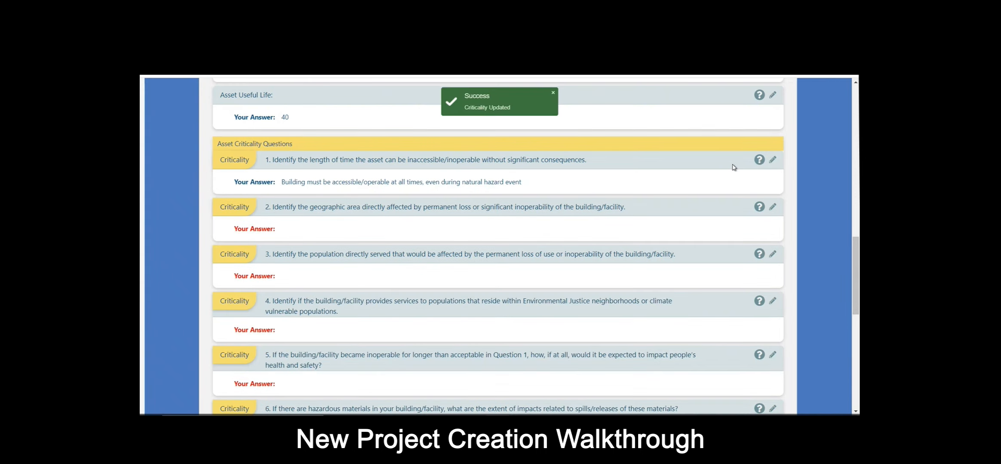
Step: Open criticality question 2, on the geographic area affected by loss of the building/facility, for answering
click(773, 208)
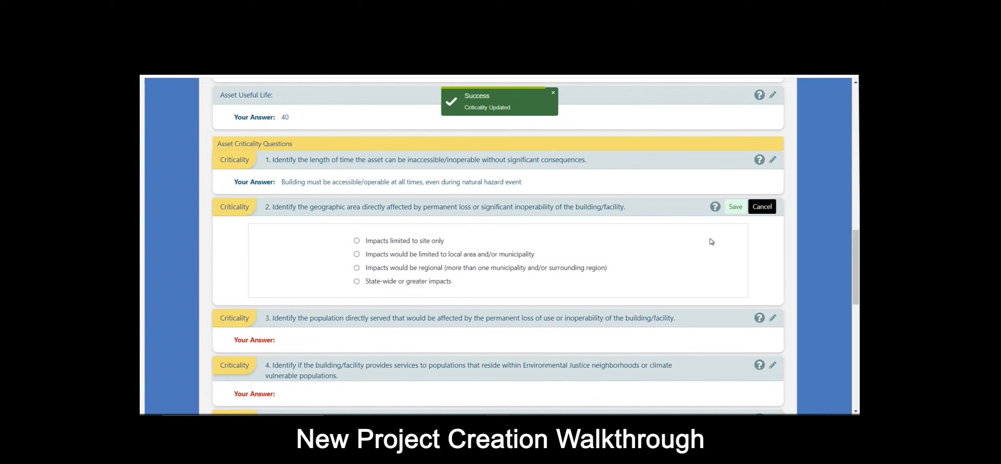
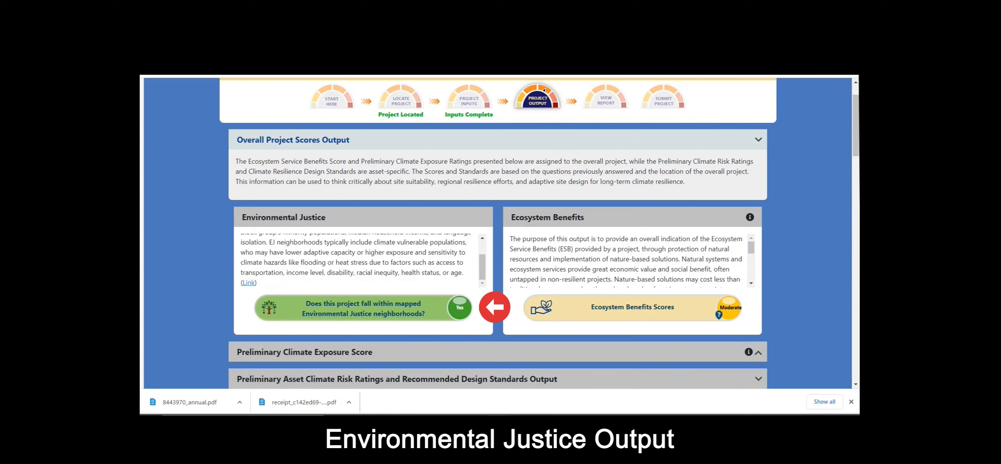
Step: Return from the project output to the project inputs, collapse Core Project Information and review the building complex's details under Project Assets
click(468, 100)
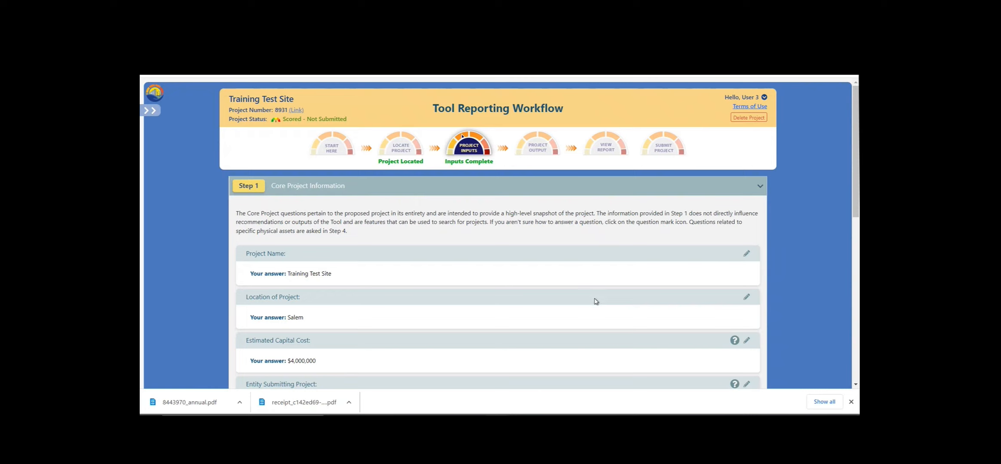
click(755, 192)
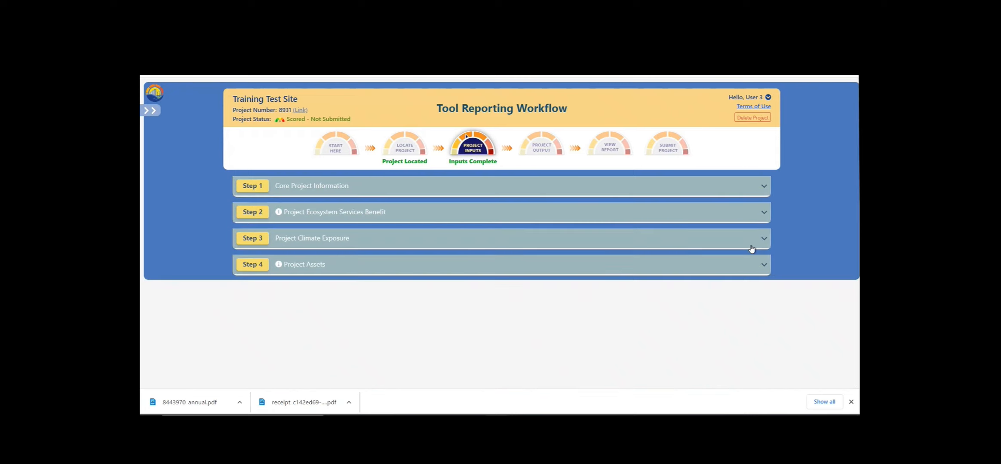
click(763, 266)
scroll(693, 296, down, 10)
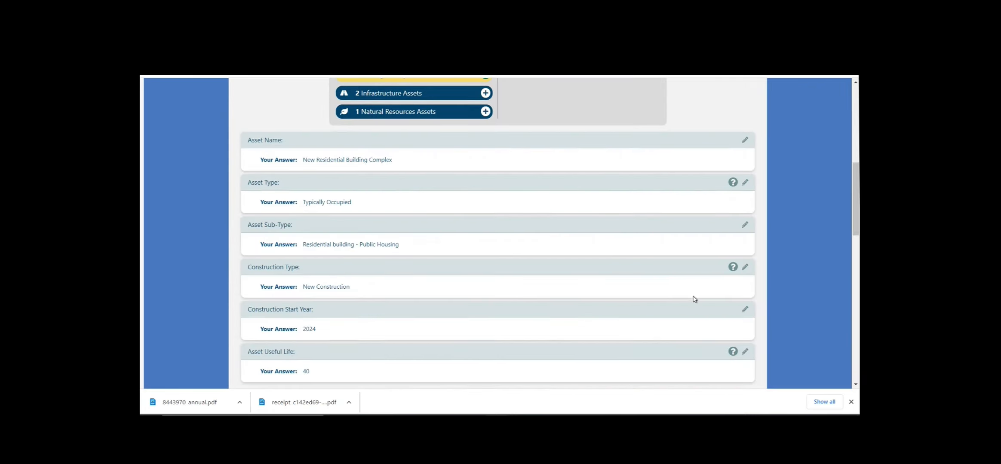
Step: Review the building complex's Asset Criticality answers and read the guidance for question 4 on Environmental Justice and climate vulnerable populations
scroll(638, 299, down, 3)
scroll(638, 299, down, 2)
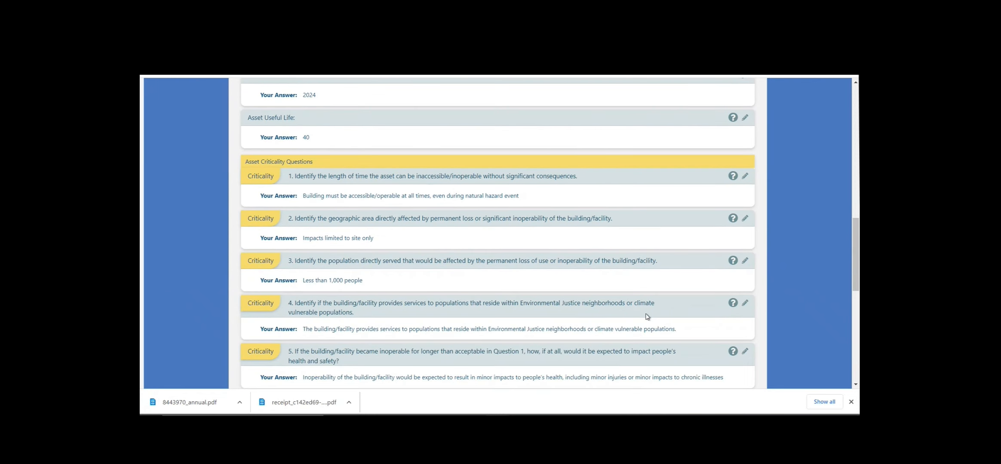
click(733, 305)
scroll(622, 328, down, 1)
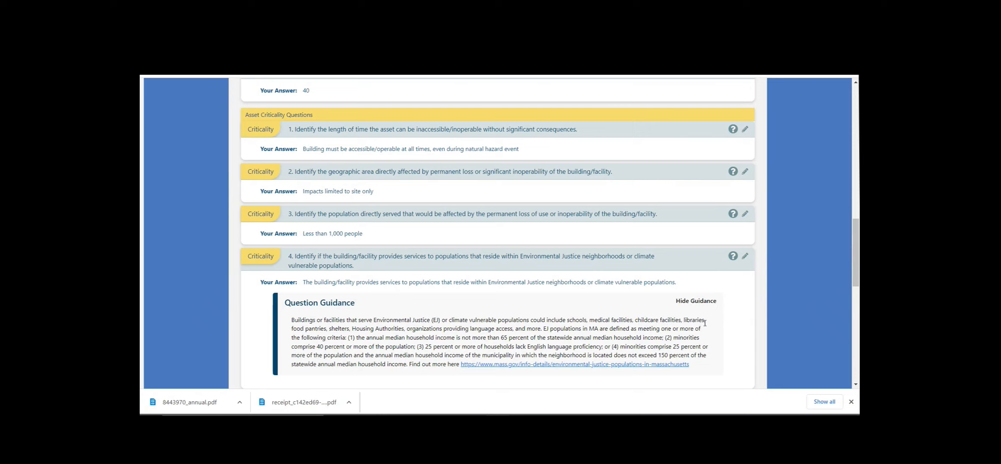
click(732, 256)
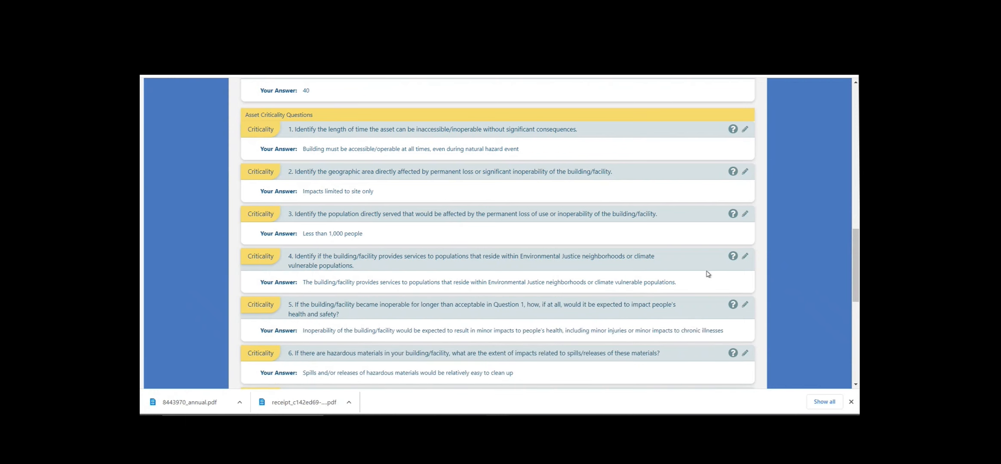
Step: Go to the project output and open the map linked from the Environmental Justice description
scroll(708, 274, up, 20)
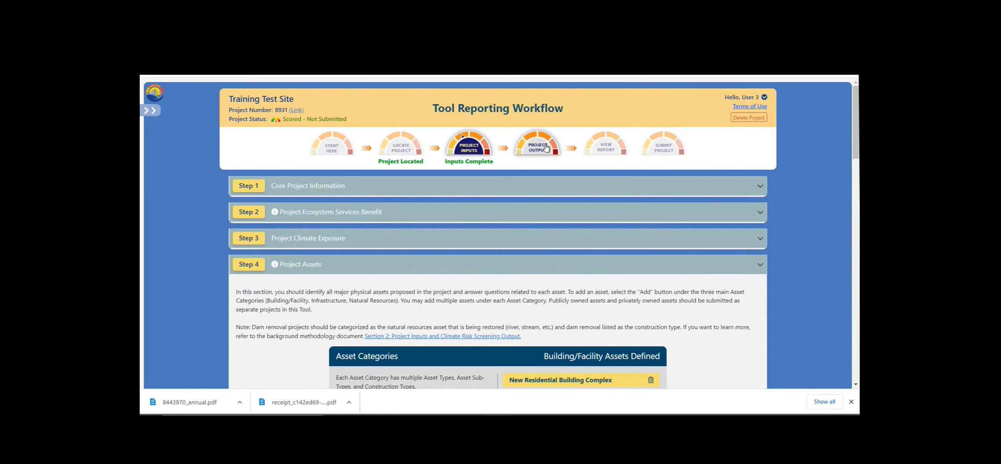
click(546, 149)
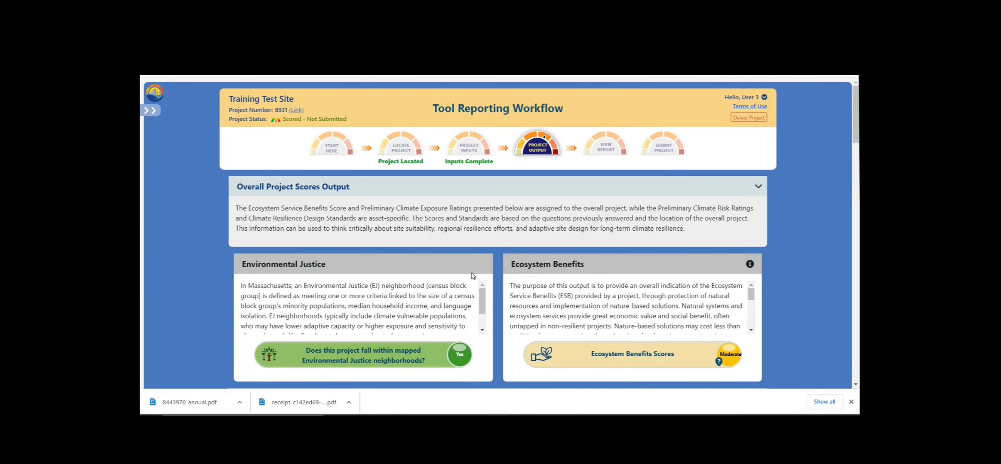
scroll(423, 326, down, 1)
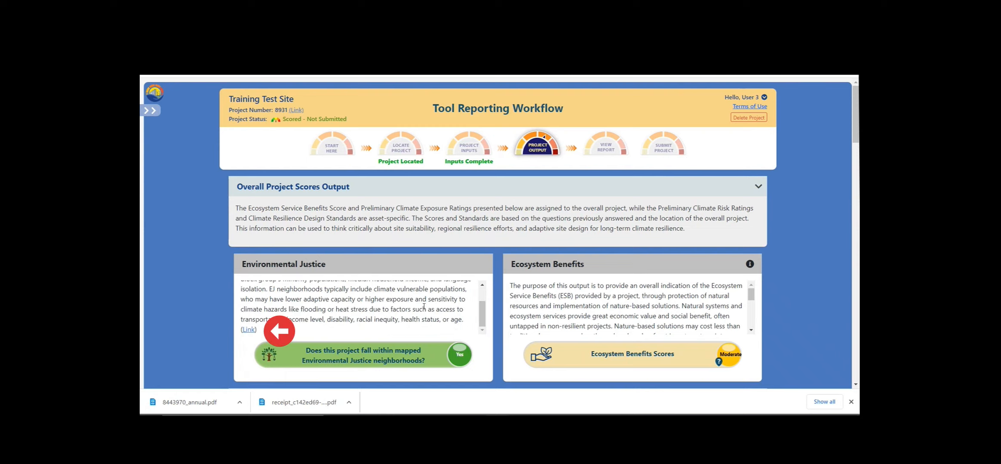
click(249, 330)
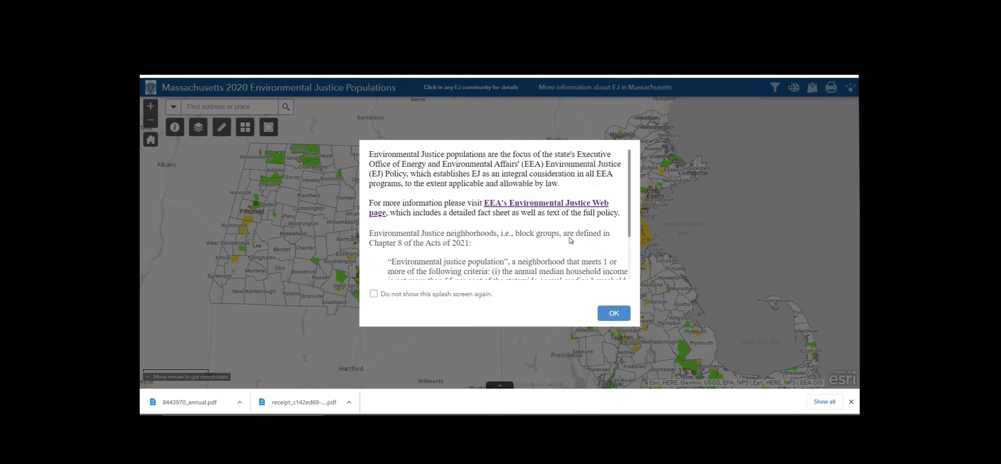
Step: Read the Environmental Justice population criteria in the map's splash screen, dismiss it, view the statewide map and return to the project output
scroll(569, 239, down, 1)
scroll(599, 242, down, 1)
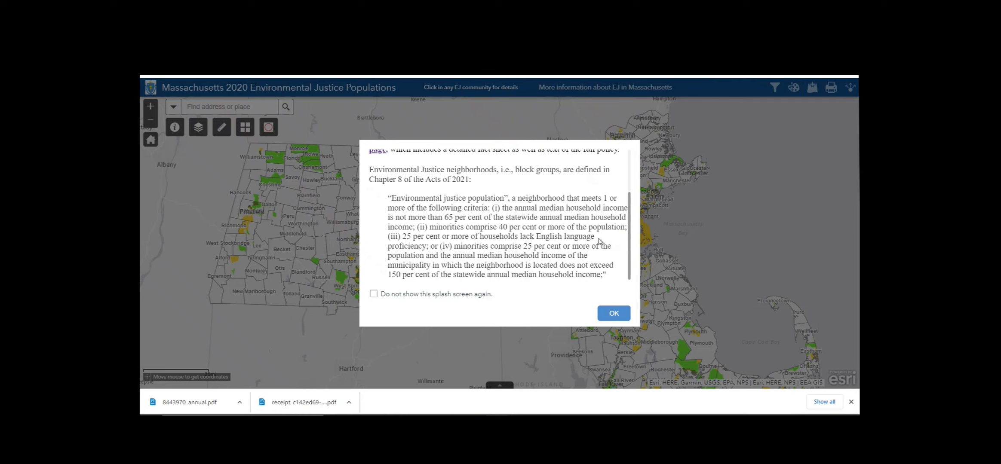
click(616, 313)
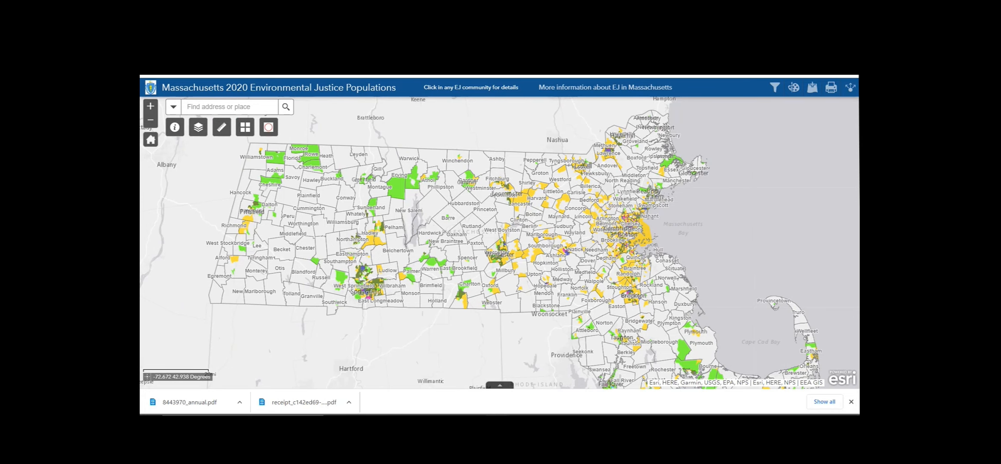
click(177, 52)
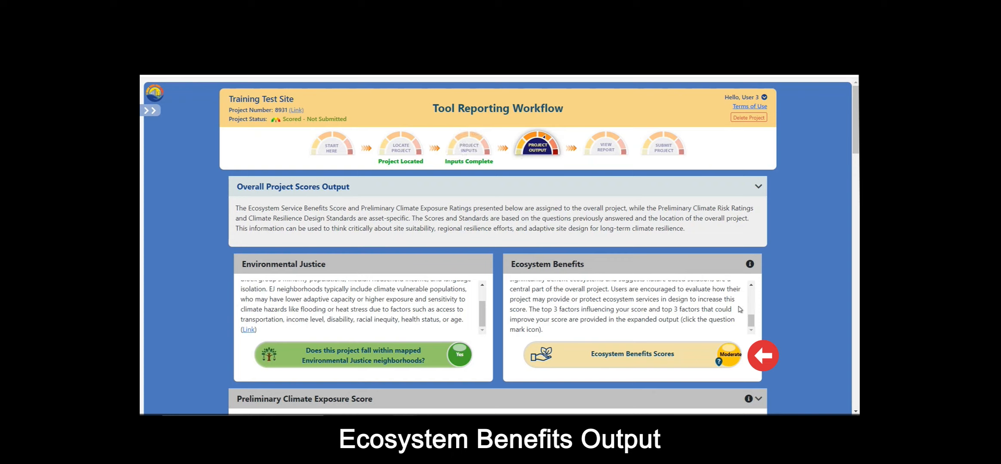
Step: Read the Ecosystem Benefits description and check the expanded output on factors influencing and improving the score
drag(751, 322, 760, 287)
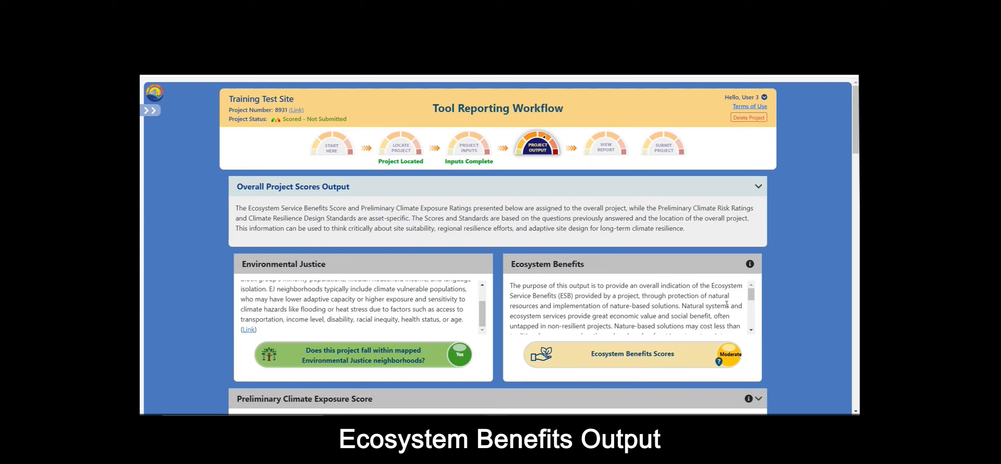
scroll(727, 304, down, 2)
scroll(726, 304, down, 2)
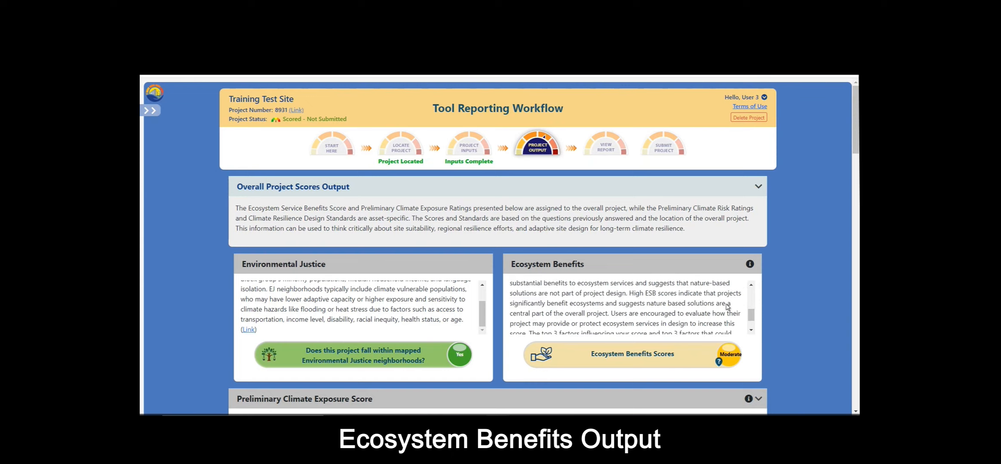
scroll(726, 304, down, 2)
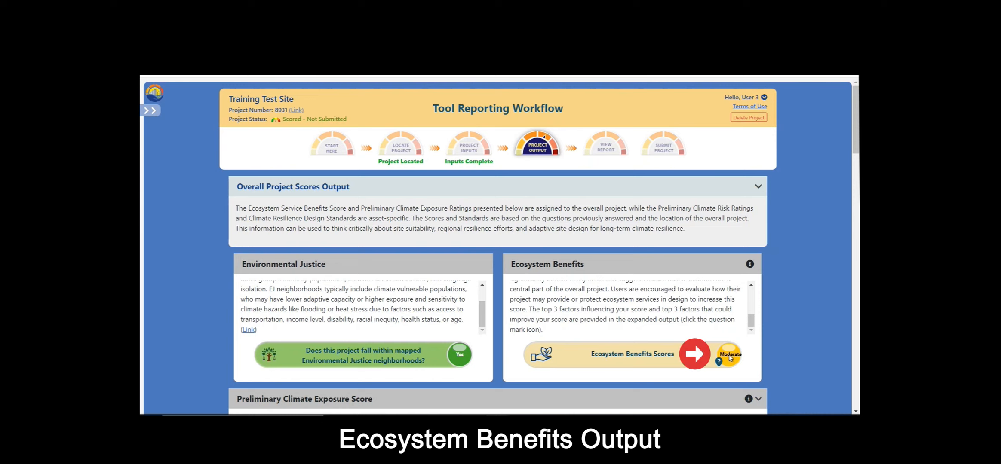
click(718, 363)
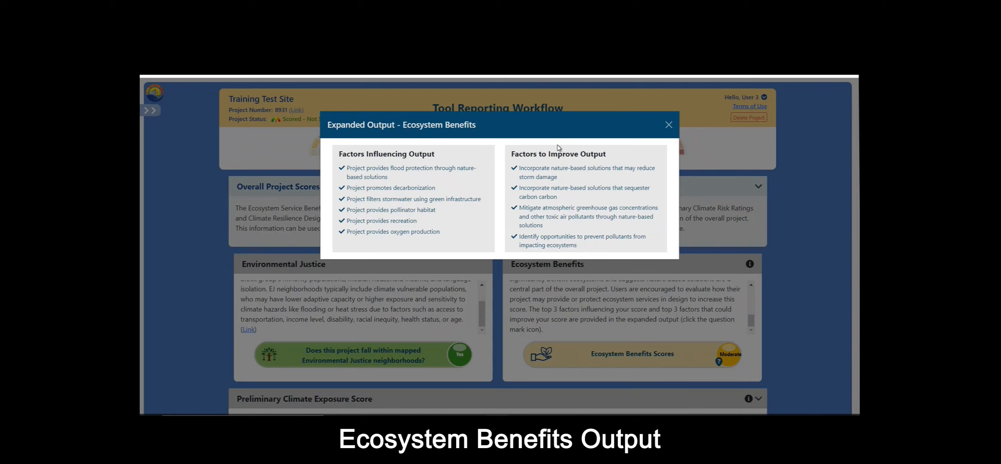
click(669, 125)
Step: Read the additional information on The Nature Conservancy's nature-based solutions maps for Ecosystem Benefits
scroll(732, 318, up, 5)
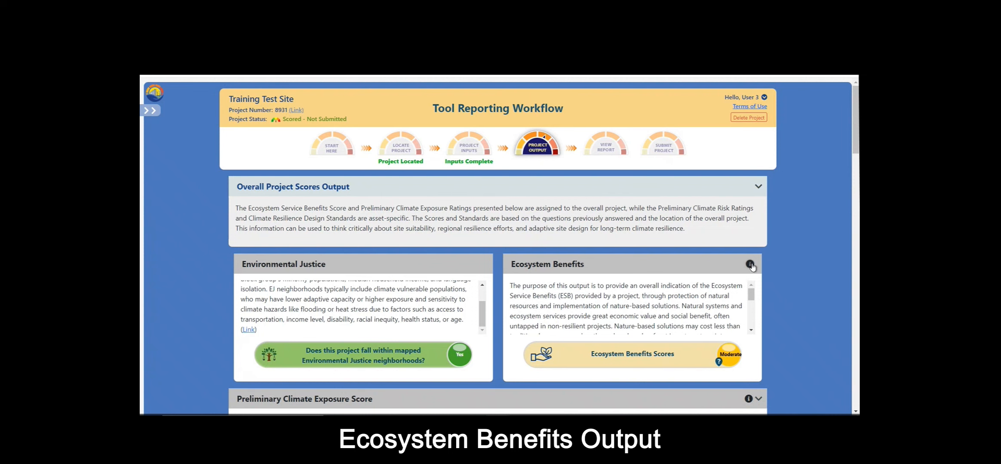
click(750, 264)
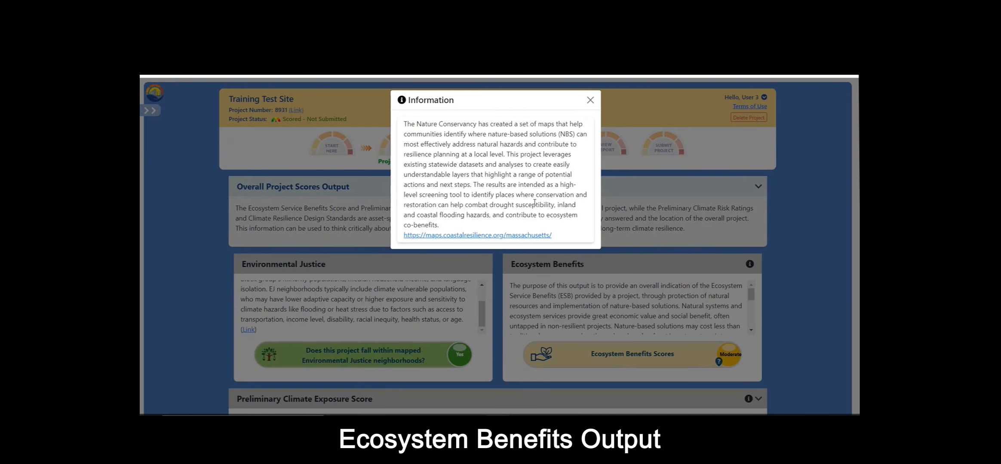
click(590, 103)
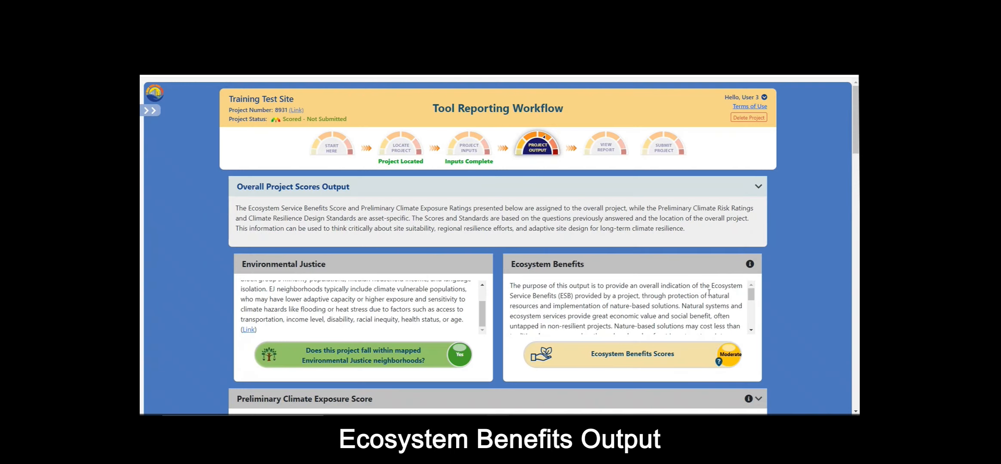
Step: Collapse Overall Project Scores Output and check the factors behind the exposure ratings for Sea Level Rise/Storm Surge, Riverine Flooding and Urban Flooding
click(758, 189)
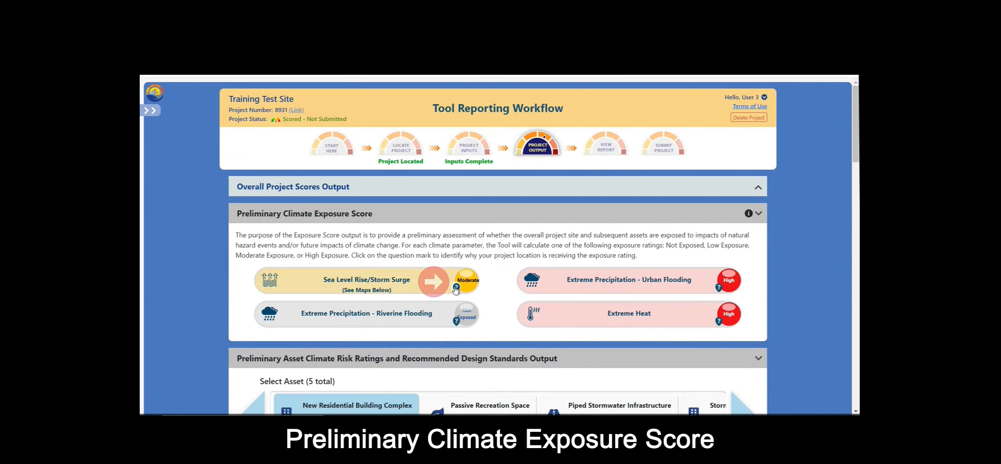
click(455, 288)
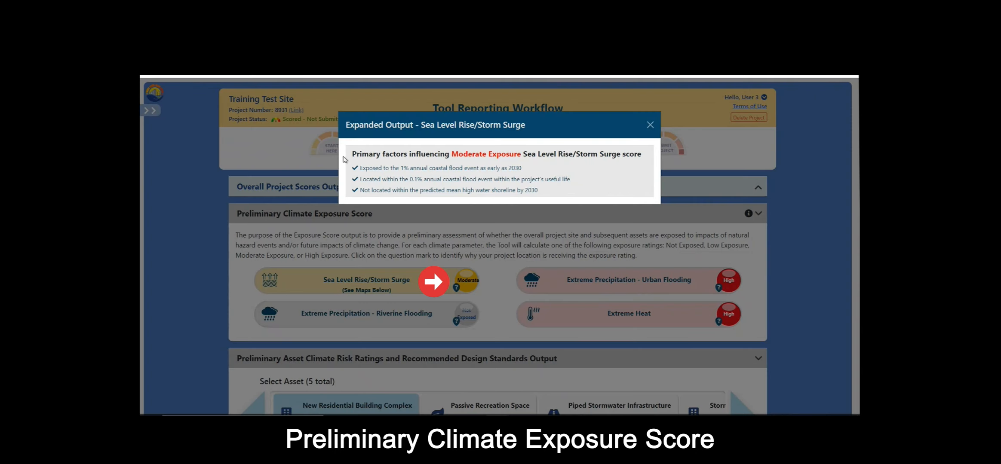
click(650, 125)
click(455, 323)
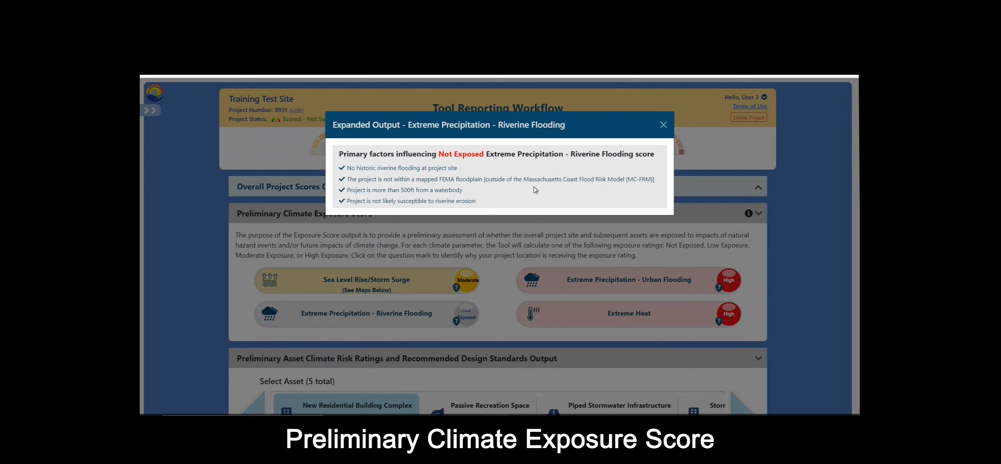
click(663, 124)
click(718, 288)
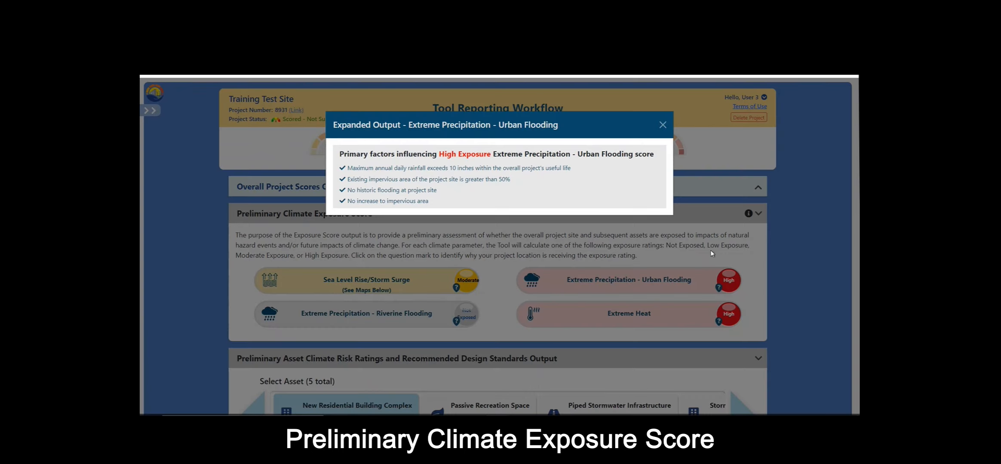
click(663, 124)
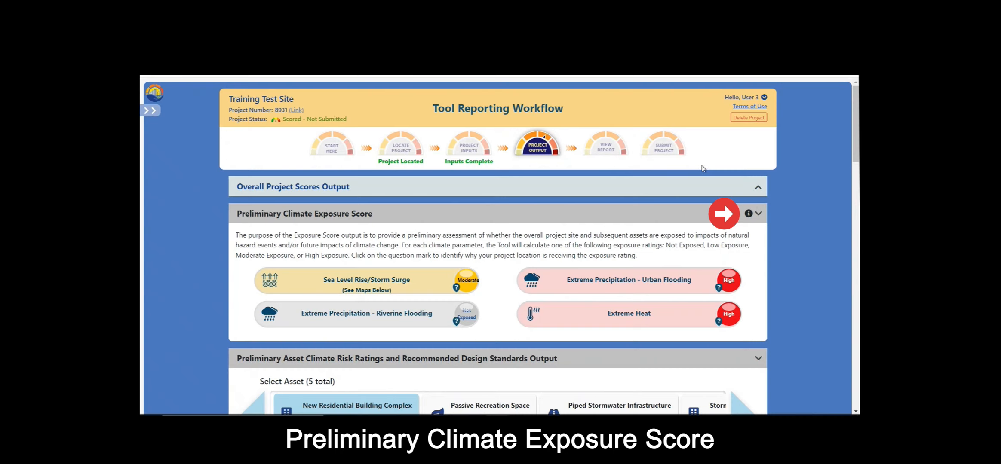
Step: Read the additional information on the Preliminary Climate Exposure Score, closing it and collapsing that section
click(748, 214)
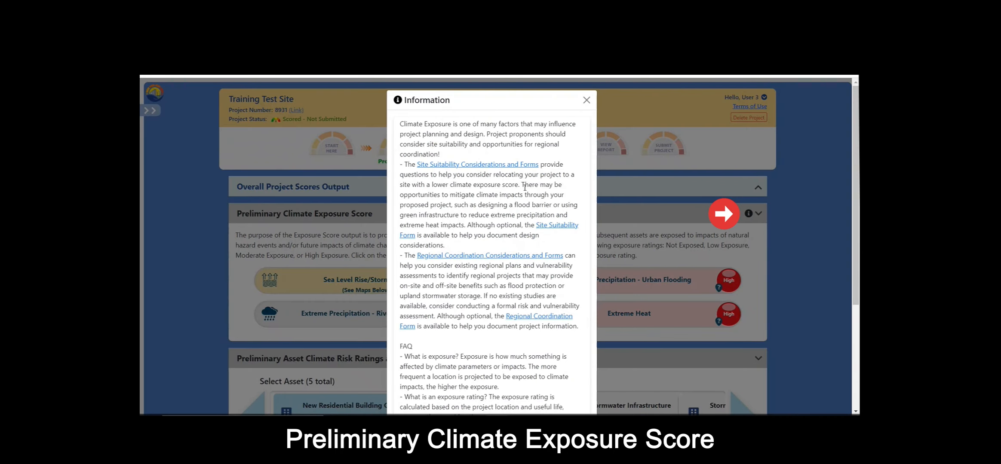
click(586, 100)
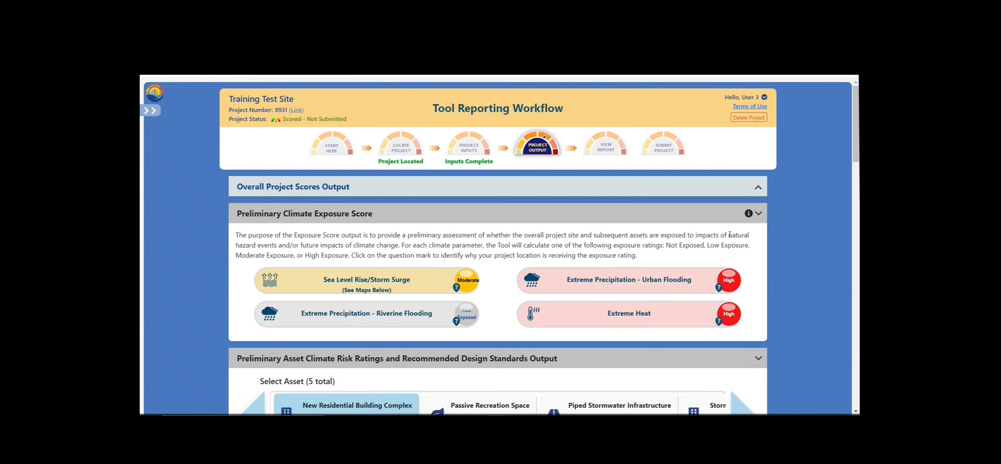
click(758, 214)
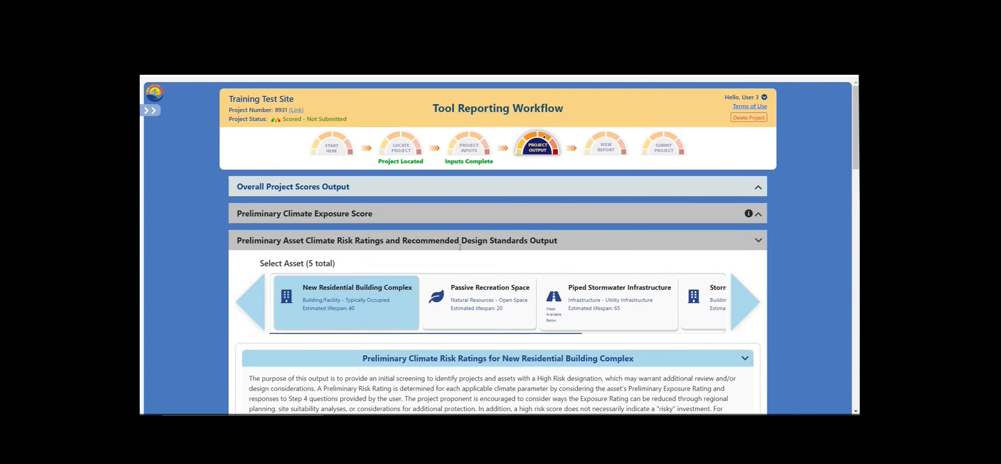
Step: Browse the selectable assets in the risk ratings output and examine the Preliminary Climate Risk Ratings for New Residential Building Complex
click(743, 305)
click(742, 305)
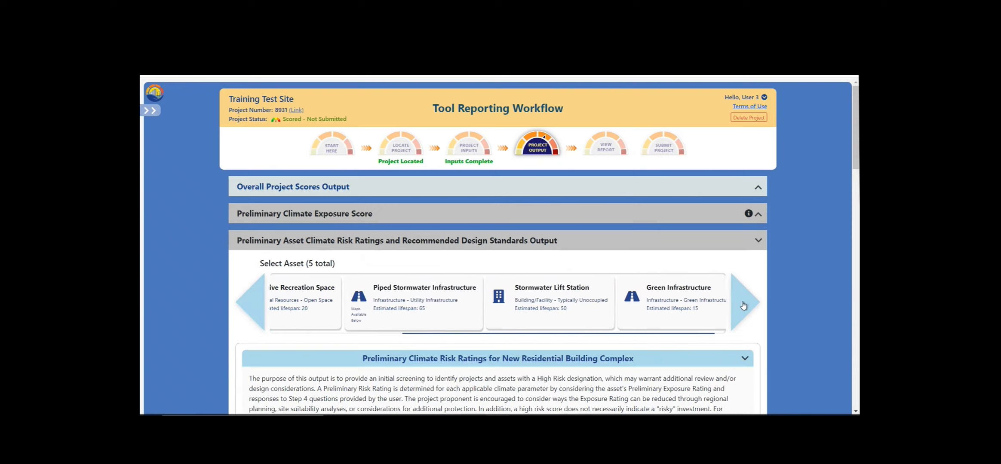
click(256, 308)
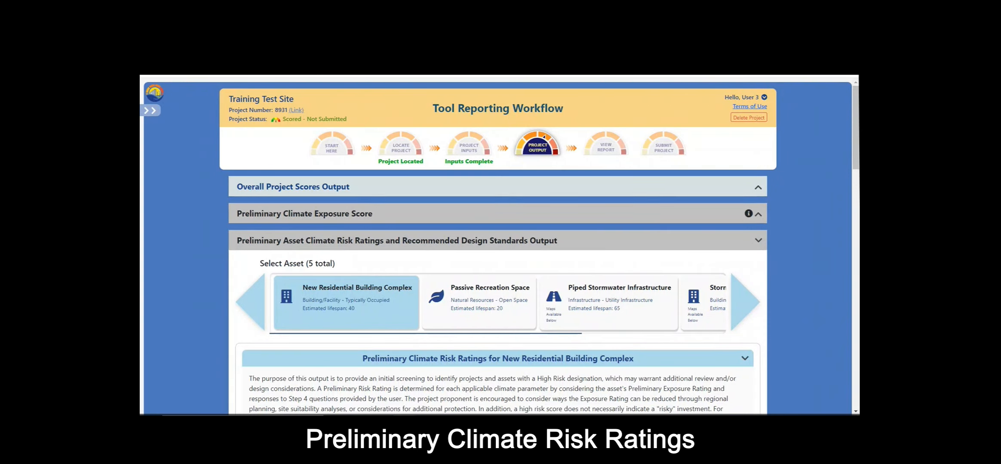
scroll(740, 312, down, 1)
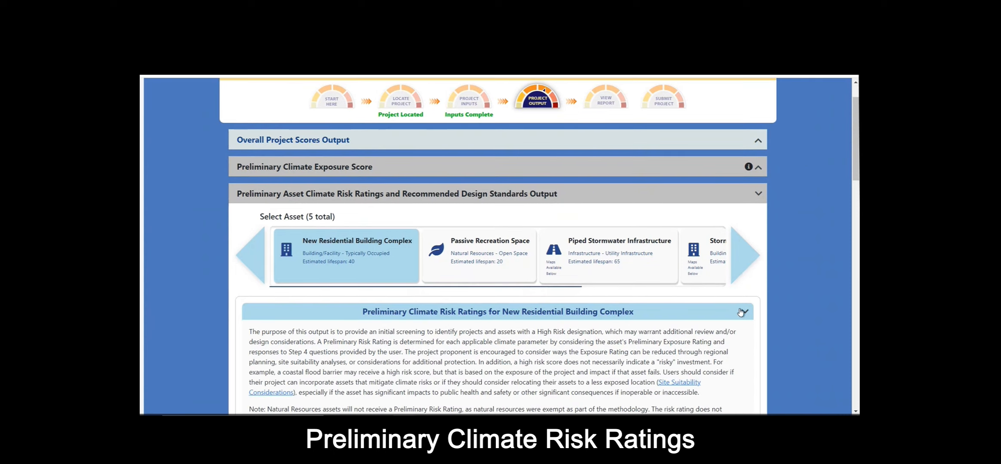
scroll(740, 313, down, 1)
scroll(741, 312, down, 1)
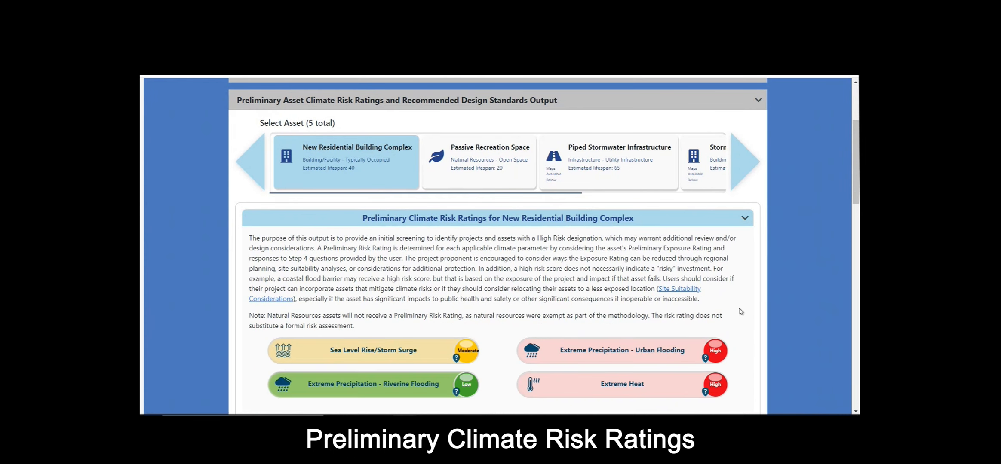